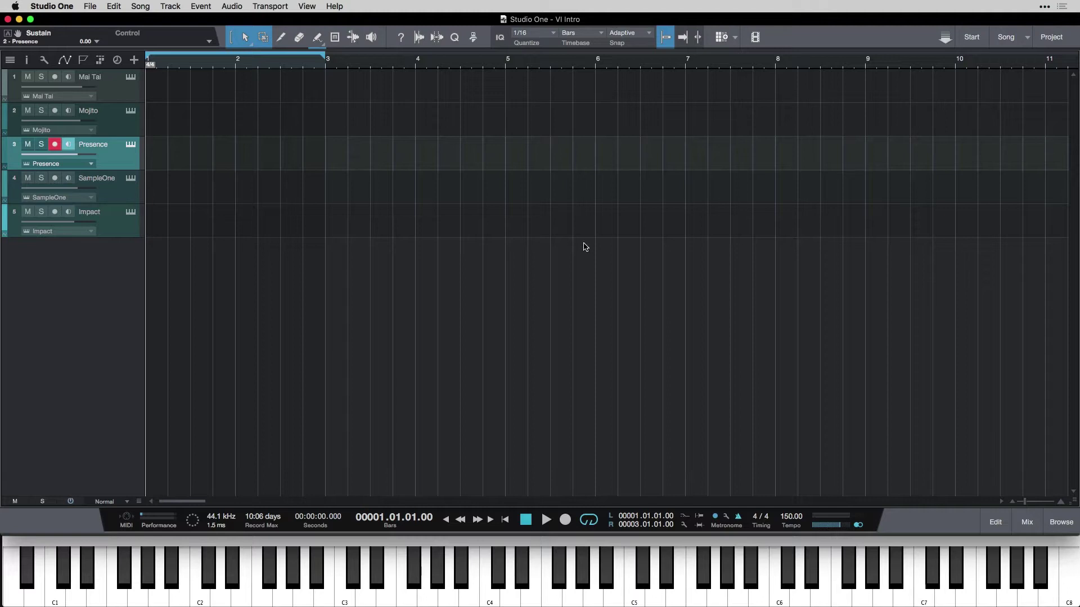
- Record-arm the Mai Tai track in place of Presence
{"action": "left_click", "coordinate": [116, 93]}
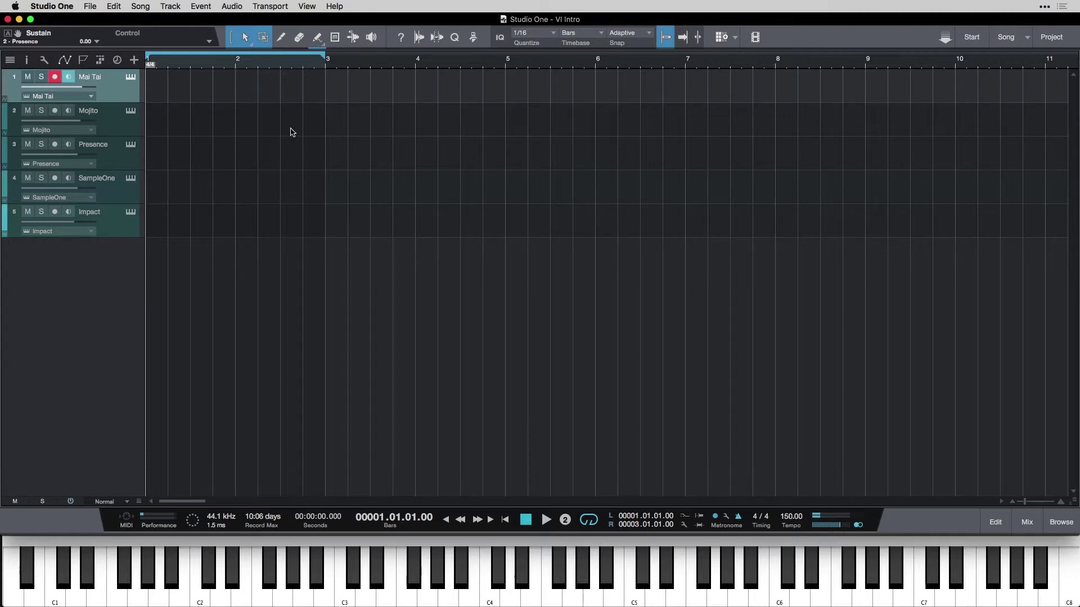
- Record a two-bar arpeggio onto Mai Tai, then stop recording and playback
{"action": "key", "text": "KP_Multiply"}
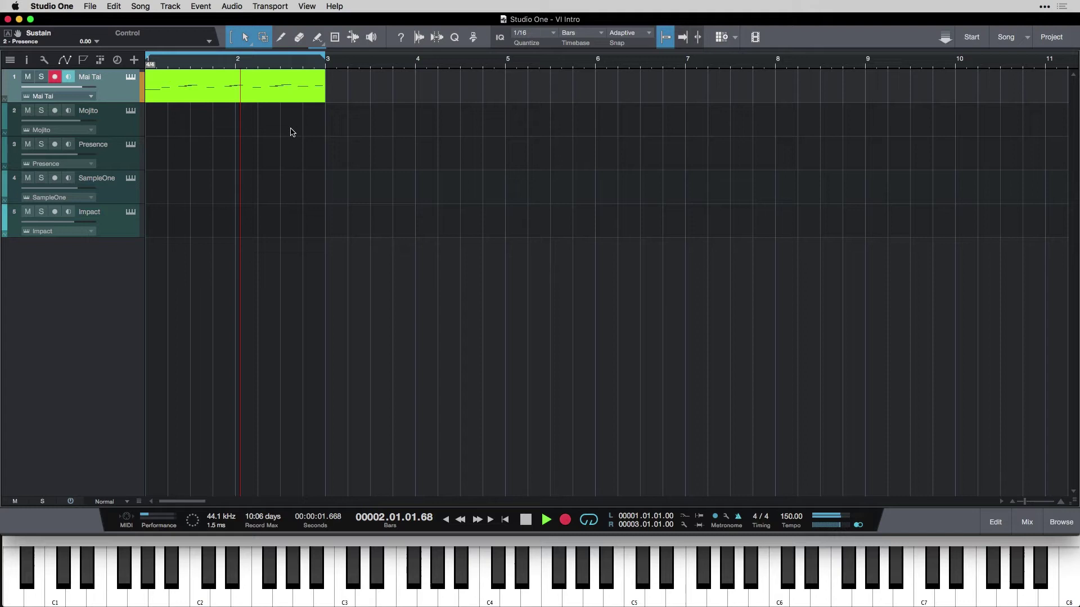
{"action": "key", "text": "KP_Multiply"}
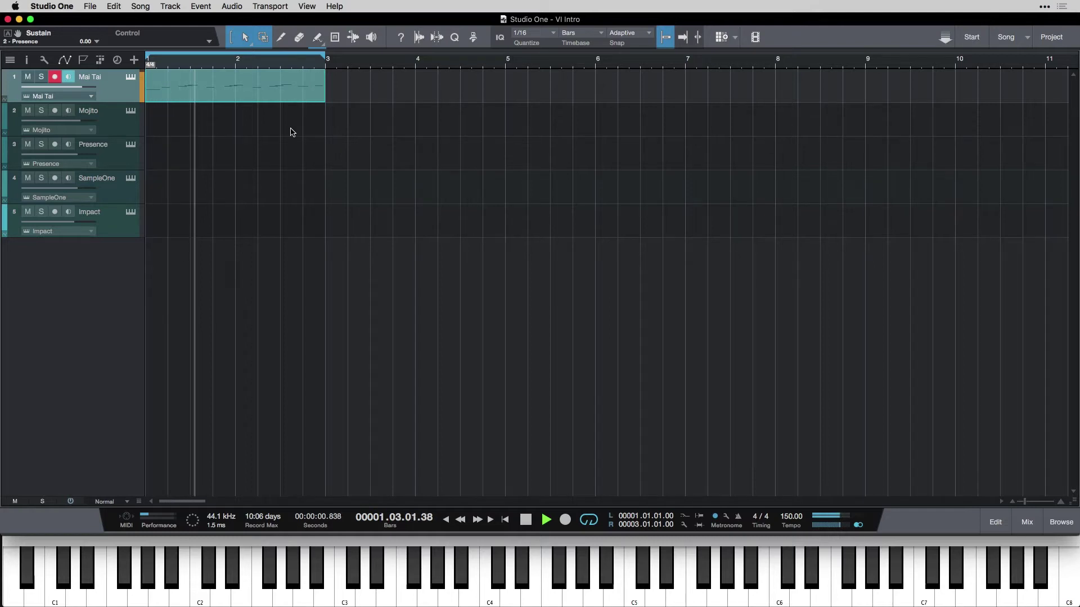
{"action": "key", "text": "space"}
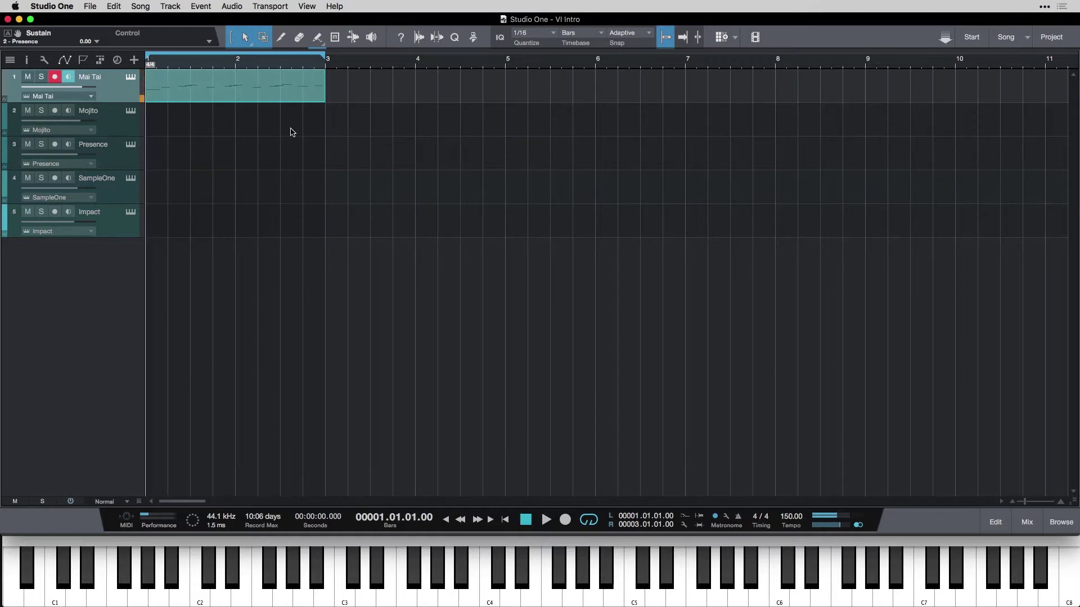
- Open the recorded Mai Tai part in the piano roll and enlarge the editor pane
{"action": "double_click", "coordinate": [261, 99]}
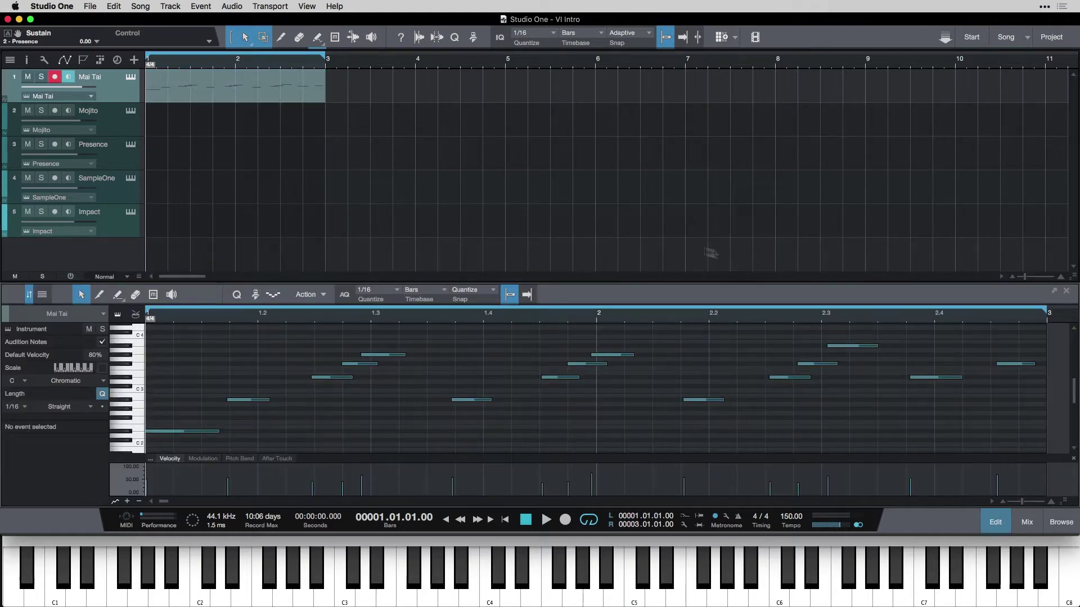
{"action": "left_click_drag", "start_coordinate": [581, 283], "coordinate": [579, 160]}
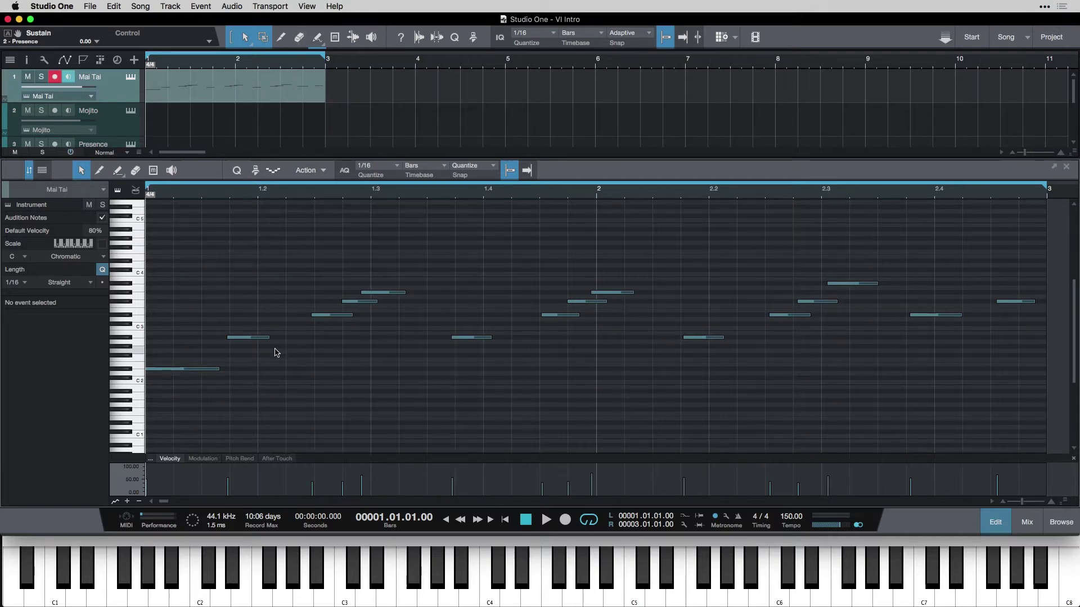
- Zoom the piano roll in to read note names, then back out to the whole arpeggio
{"action": "scroll", "coordinate": [302, 309], "scroll_direction": "down", "scroll_amount": 3}
{"action": "scroll", "coordinate": [301, 309], "scroll_direction": "up", "scroll_amount": 3}
{"action": "scroll", "coordinate": [302, 309], "scroll_direction": "up", "scroll_amount": 5}
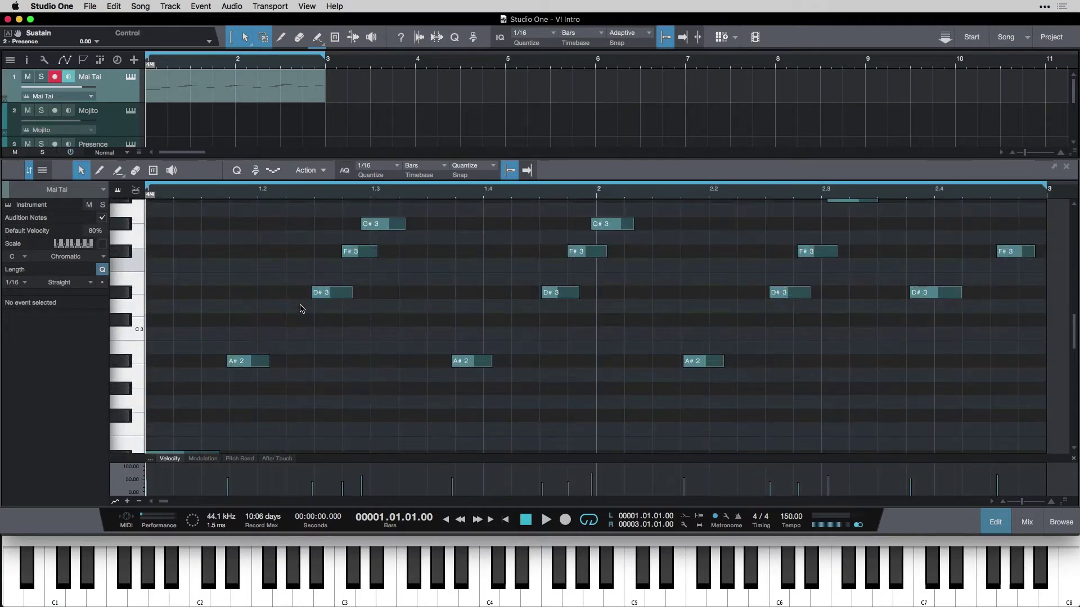
{"action": "scroll", "coordinate": [302, 309], "scroll_direction": "down", "scroll_amount": 5}
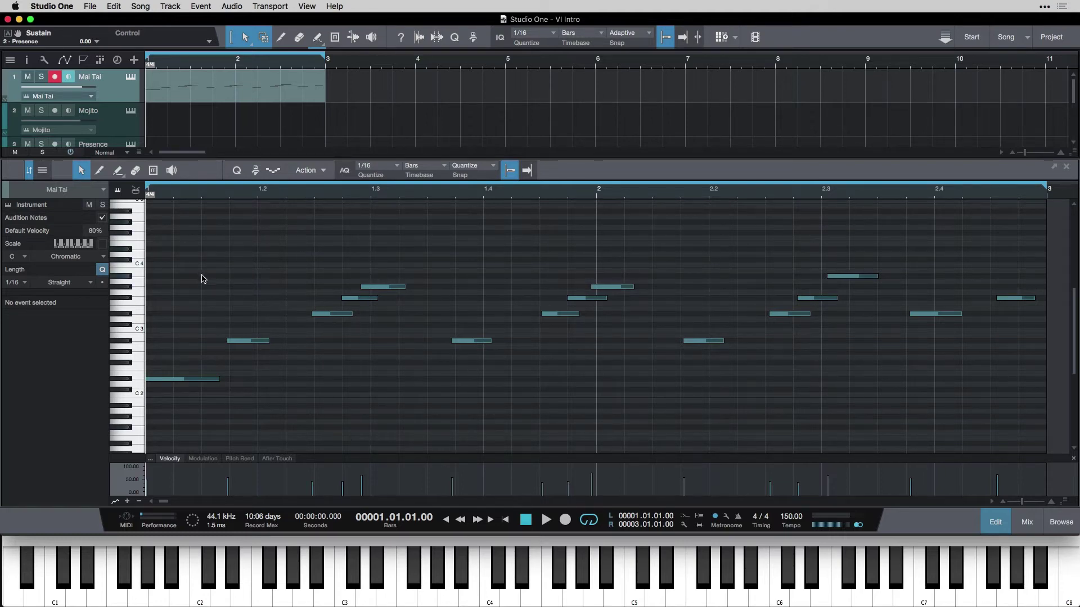
{"action": "scroll", "coordinate": [200, 278], "scroll_direction": "down", "scroll_amount": 1}
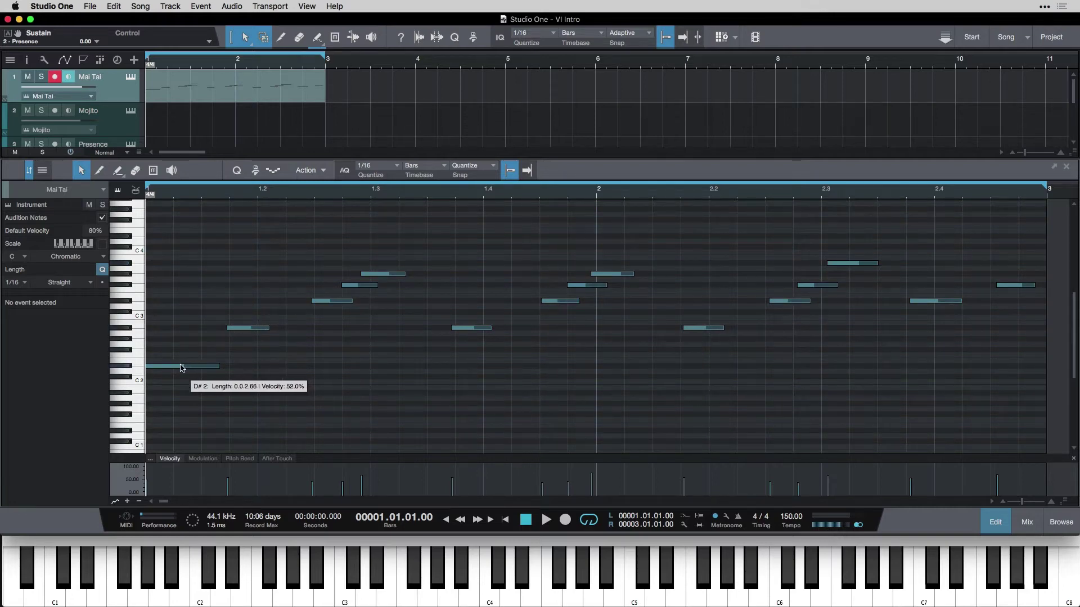
- Audition the D#2, A#2 and G#3 notes, leaving A#2 selected to show its details
{"action": "left_click", "coordinate": [181, 368]}
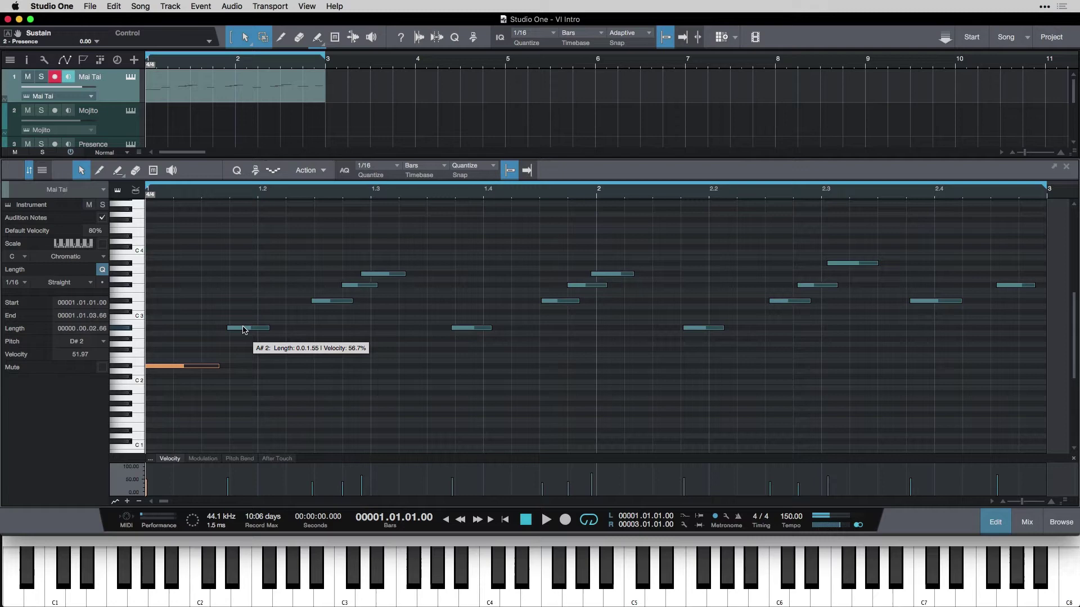
{"action": "left_click", "coordinate": [244, 329]}
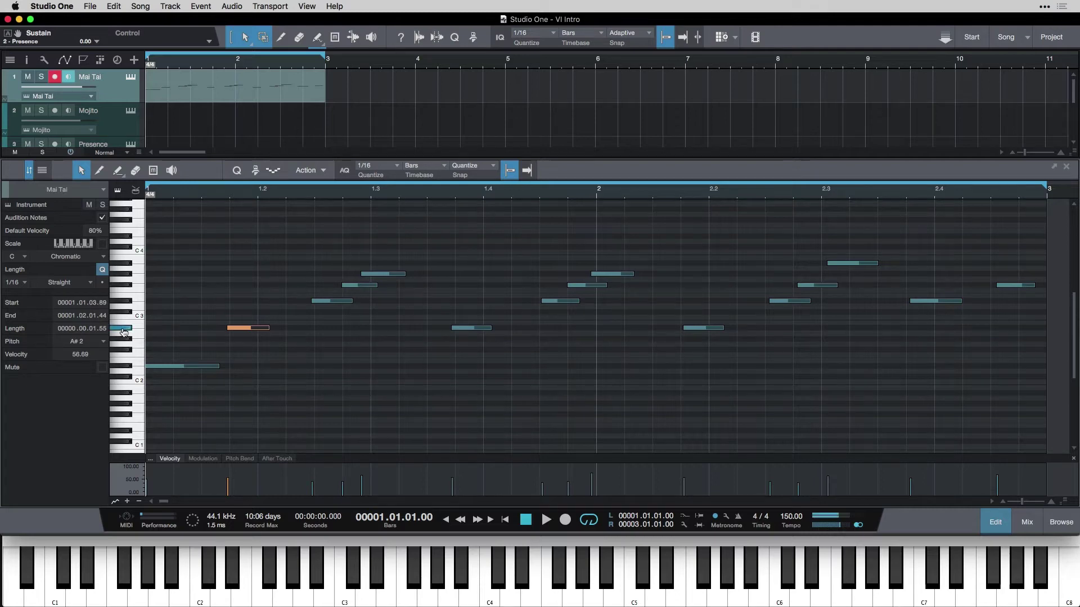
{"action": "left_click", "coordinate": [253, 332]}
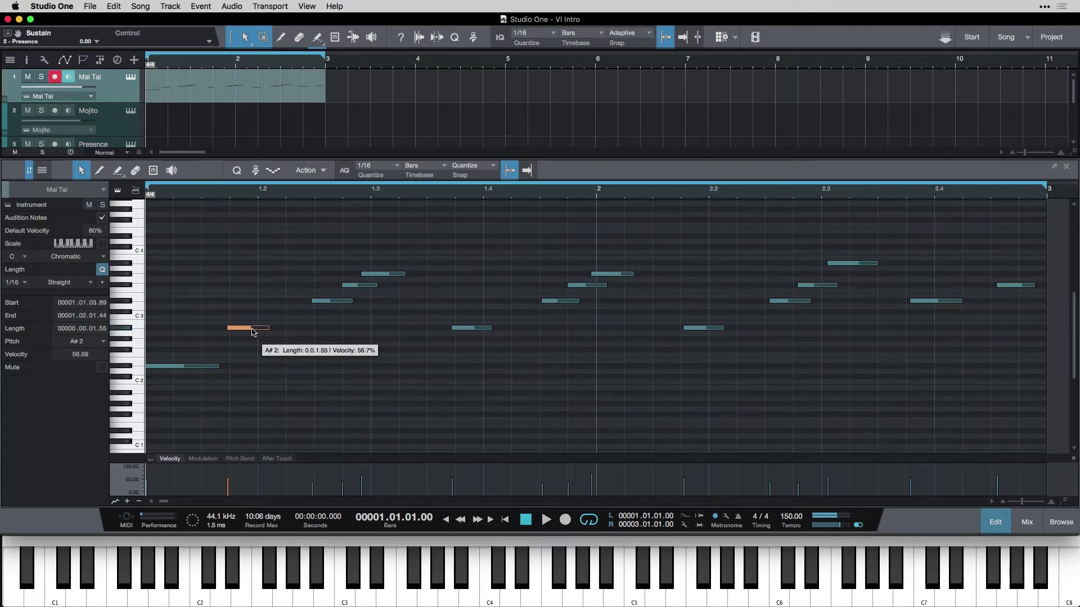
{"action": "left_click", "coordinate": [390, 278]}
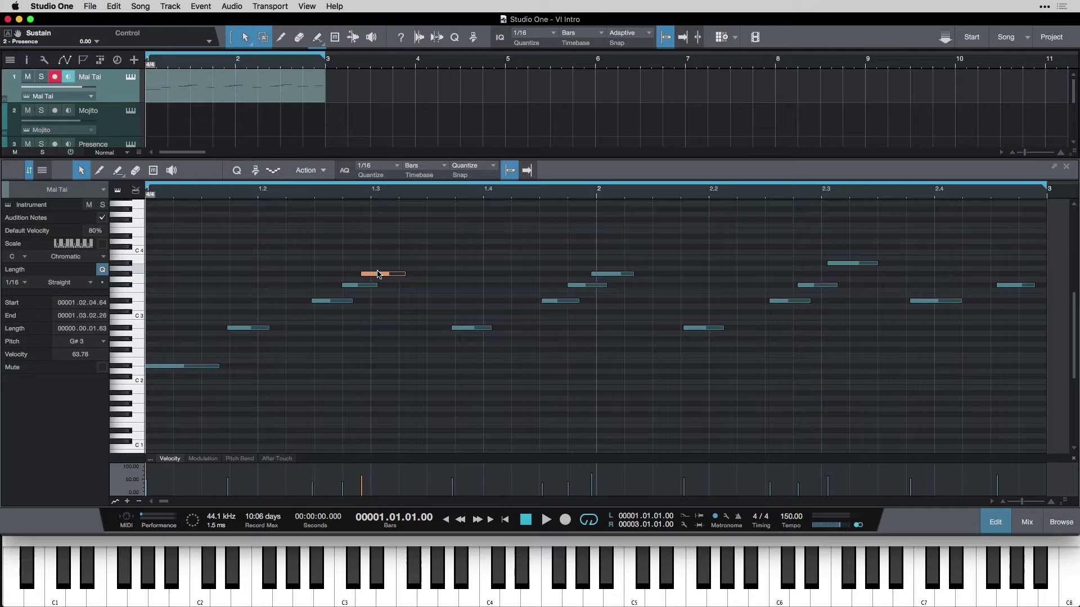
{"action": "left_click", "coordinate": [246, 329]}
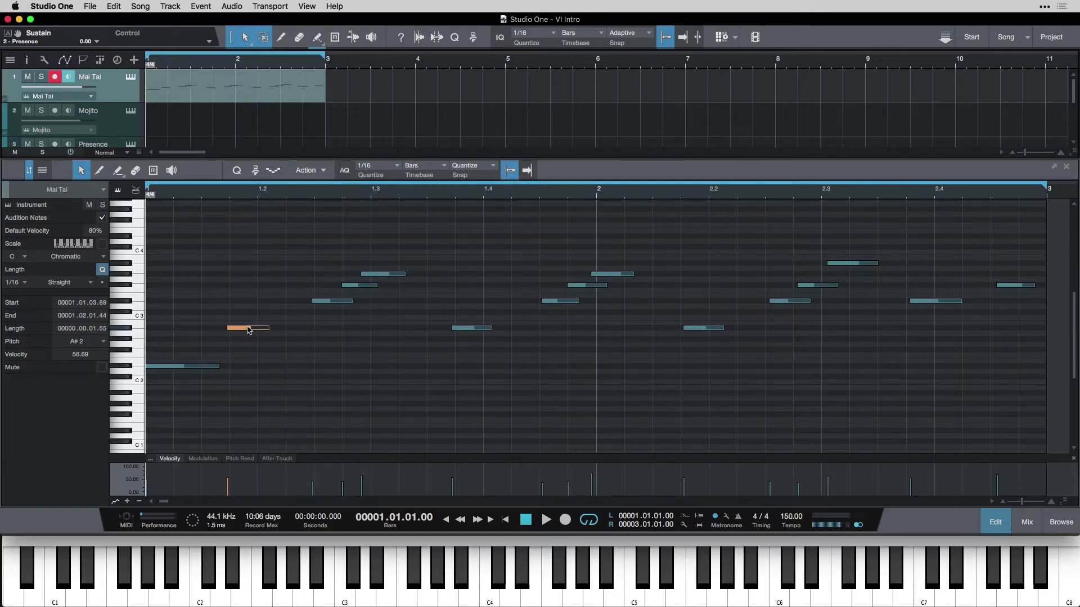
{"action": "mouse_move", "coordinate": [249, 330]}
{"action": "left_mouse_down"}
{"action": "mouse_move", "coordinate": [251, 259]}
{"action": "mouse_move", "coordinate": [250, 347]}
{"action": "mouse_move", "coordinate": [249, 330]}
{"action": "left_mouse_up"}
{"action": "key", "text": "space"}
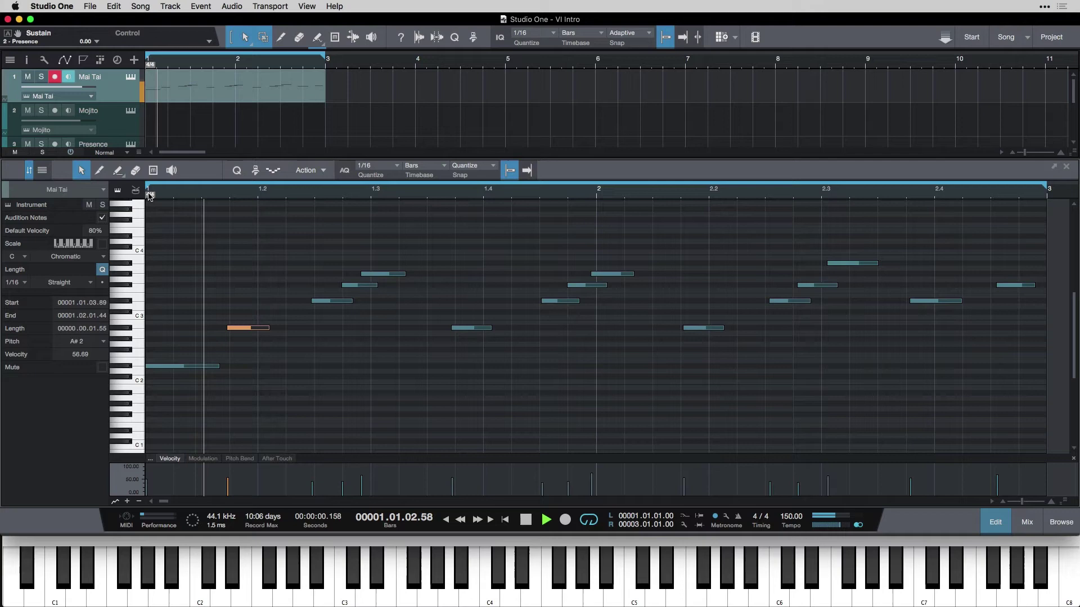
{"action": "key", "text": "space"}
{"action": "key", "text": "space"}
{"action": "key", "text": "space"}
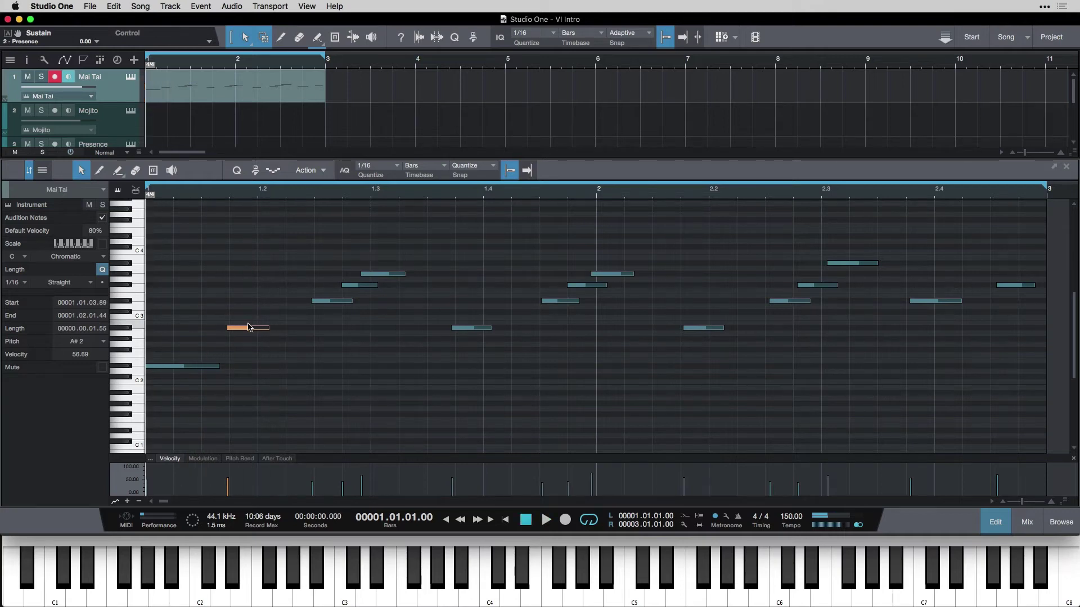
{"action": "left_click_drag", "start_coordinate": [247, 329], "coordinate": [248, 287]}
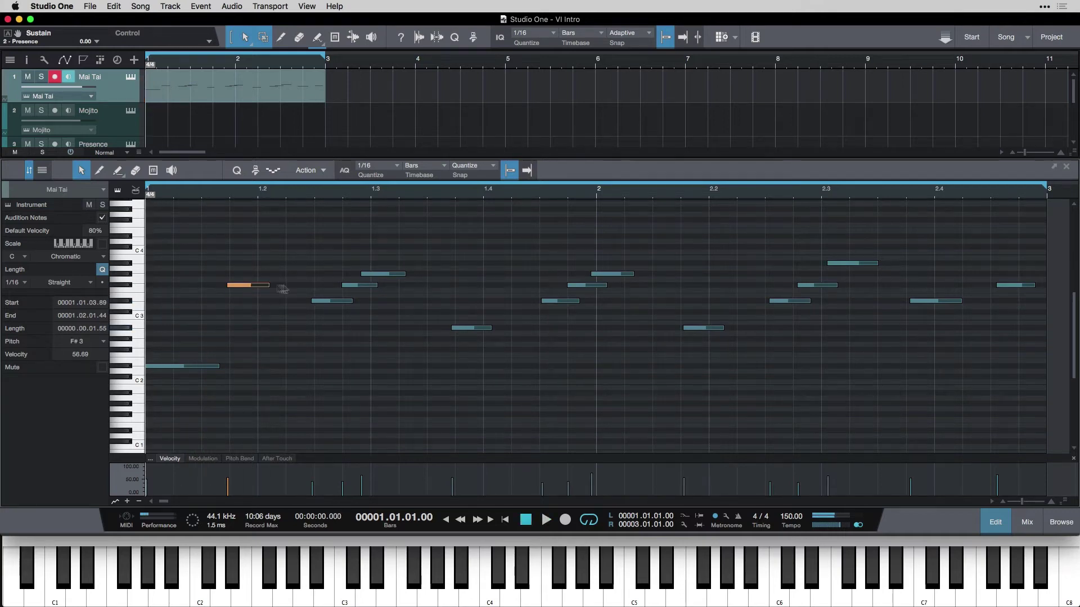
{"action": "key", "text": "space"}
{"action": "key", "text": "space"}
{"action": "key", "text": "space"}
{"action": "key", "text": "space"}
{"action": "key", "text": "space"}
{"action": "key", "text": "space"}
{"action": "left_click_drag", "start_coordinate": [253, 286], "coordinate": [253, 220]}
{"action": "key", "text": "space"}
{"action": "key", "text": "space"}
{"action": "key", "text": "space"}
{"action": "key", "text": "space"}
{"action": "key", "text": "space"}
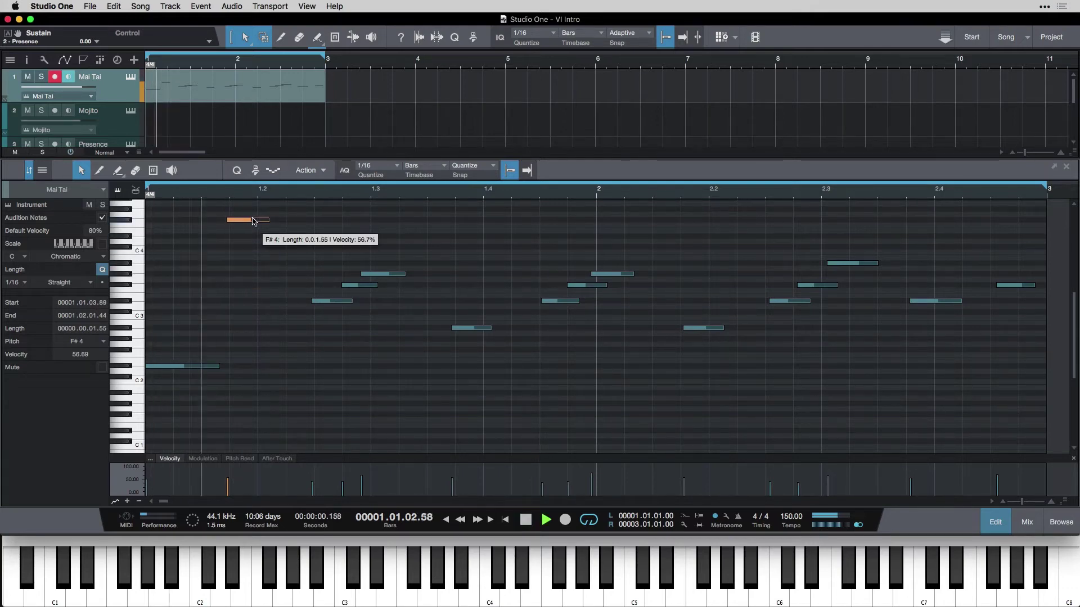
{"action": "key", "text": "space"}
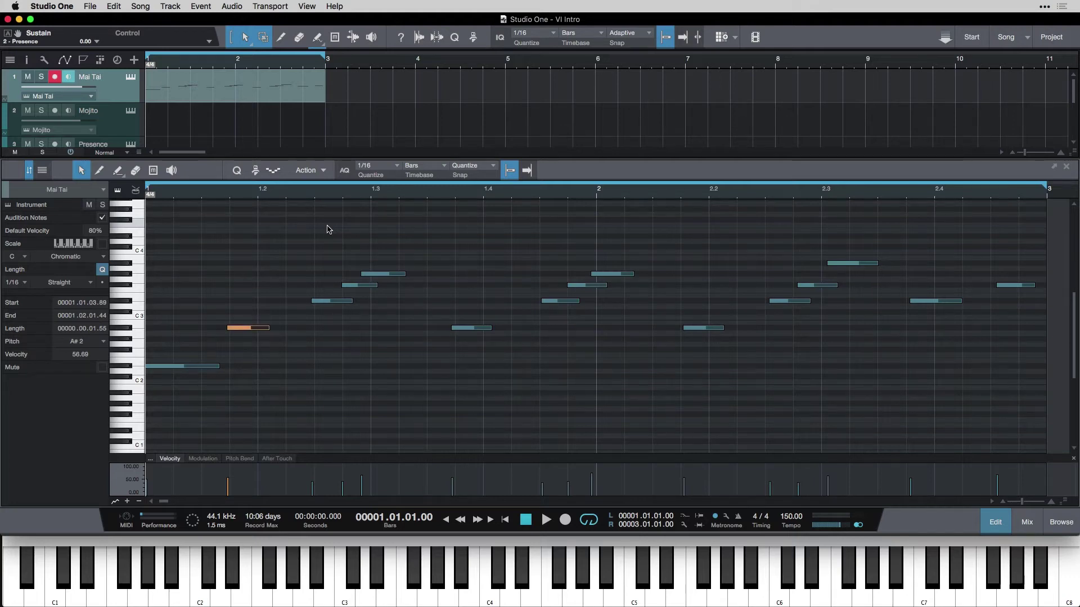
{"action": "key", "text": "space"}
{"action": "key", "text": "space"}
{"action": "key", "text": "space"}
{"action": "key", "text": "space"}
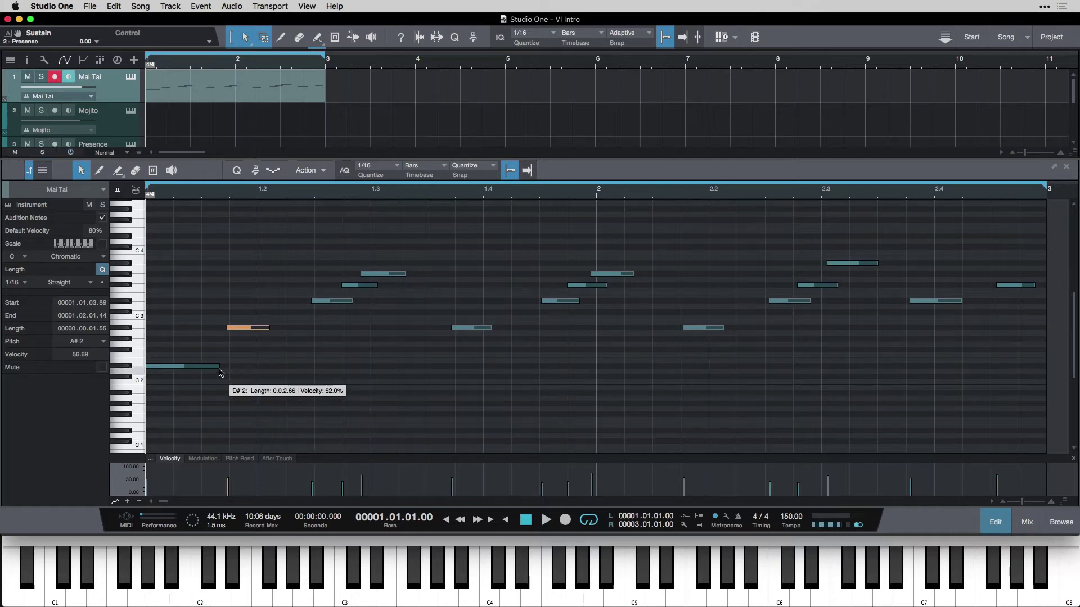
- Lengthen the opening D#2 note to 0.0.3.0 and play the part back
{"action": "mouse_move", "coordinate": [218, 368]}
{"action": "left_mouse_down"}
{"action": "mouse_move", "coordinate": [192, 368]}
{"action": "mouse_move", "coordinate": [485, 370]}
{"action": "mouse_move", "coordinate": [149, 368]}
{"action": "mouse_move", "coordinate": [290, 380]}
{"action": "mouse_move", "coordinate": [219, 371]}
{"action": "left_mouse_up"}
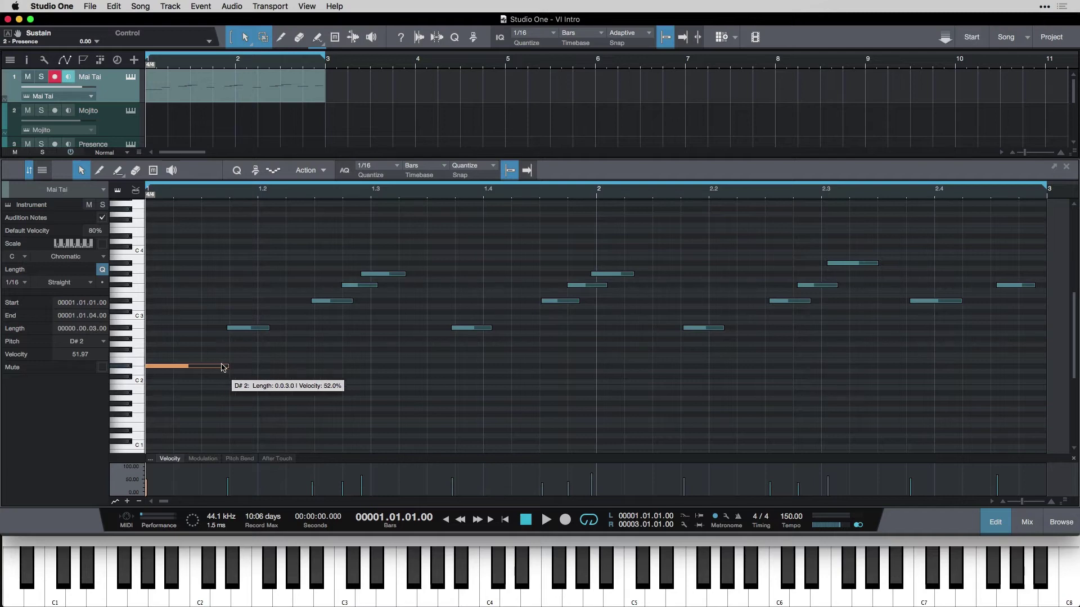
{"action": "key", "text": "space"}
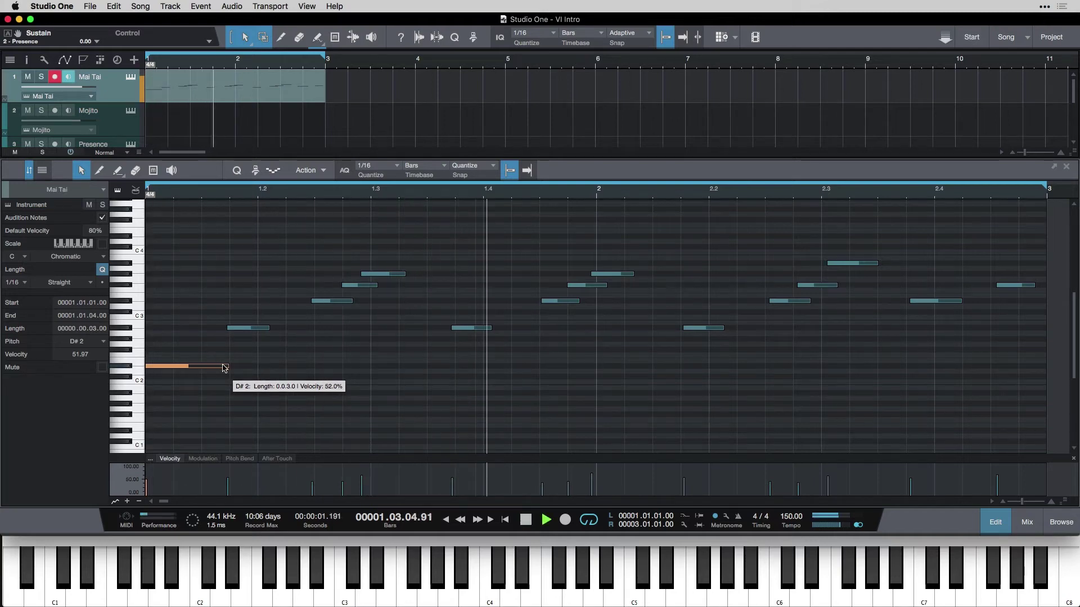
{"action": "key", "text": "space"}
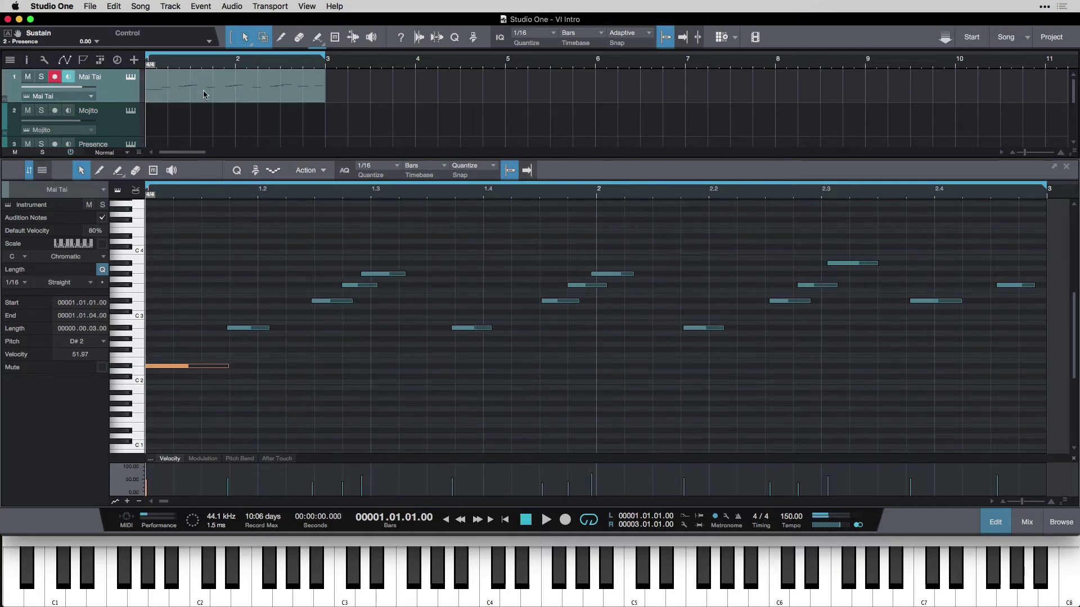
- Move the arpeggio part from Mai Tai down onto the Presence track and play it
{"action": "scroll", "coordinate": [202, 101], "scroll_direction": "down", "scroll_amount": 1}
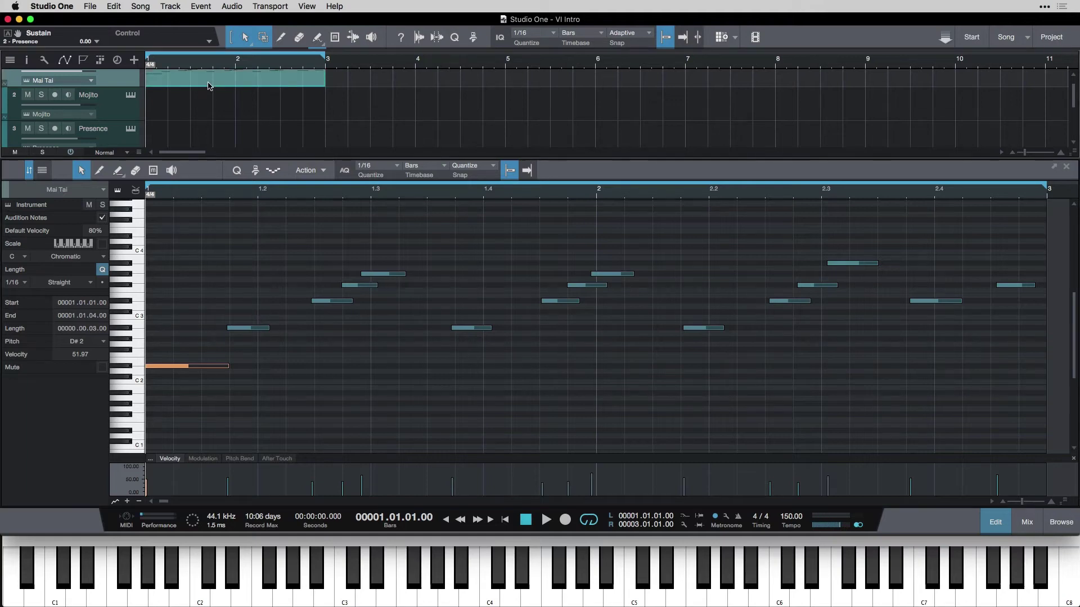
{"action": "left_click", "coordinate": [209, 87]}
{"action": "scroll", "coordinate": [216, 94], "scroll_direction": "up", "scroll_amount": 1}
{"action": "scroll", "coordinate": [220, 99], "scroll_direction": "down", "scroll_amount": 1}
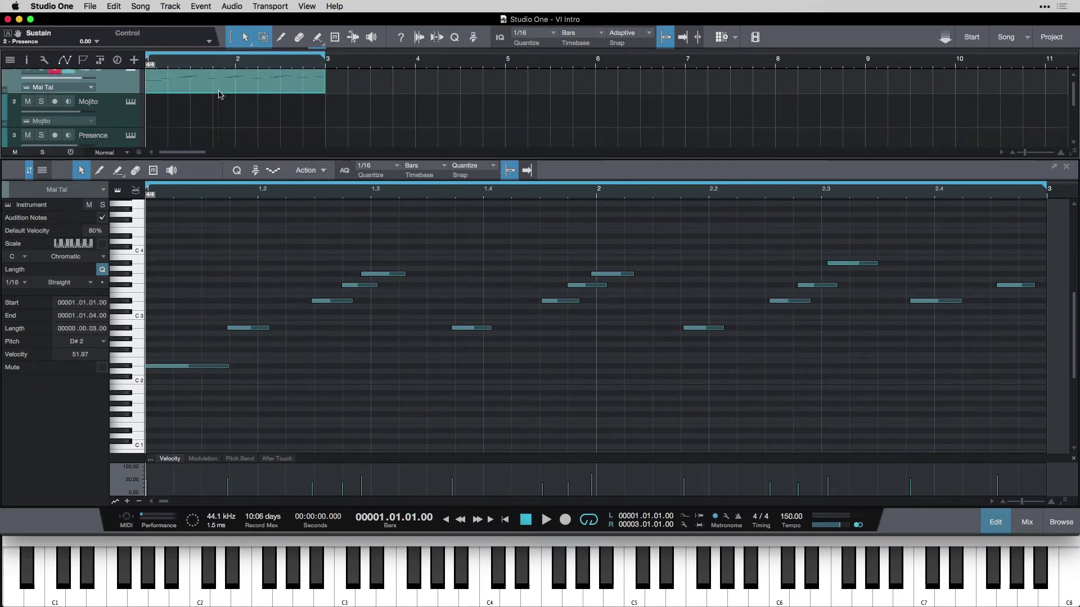
{"action": "left_click_drag", "start_coordinate": [220, 88], "coordinate": [220, 138]}
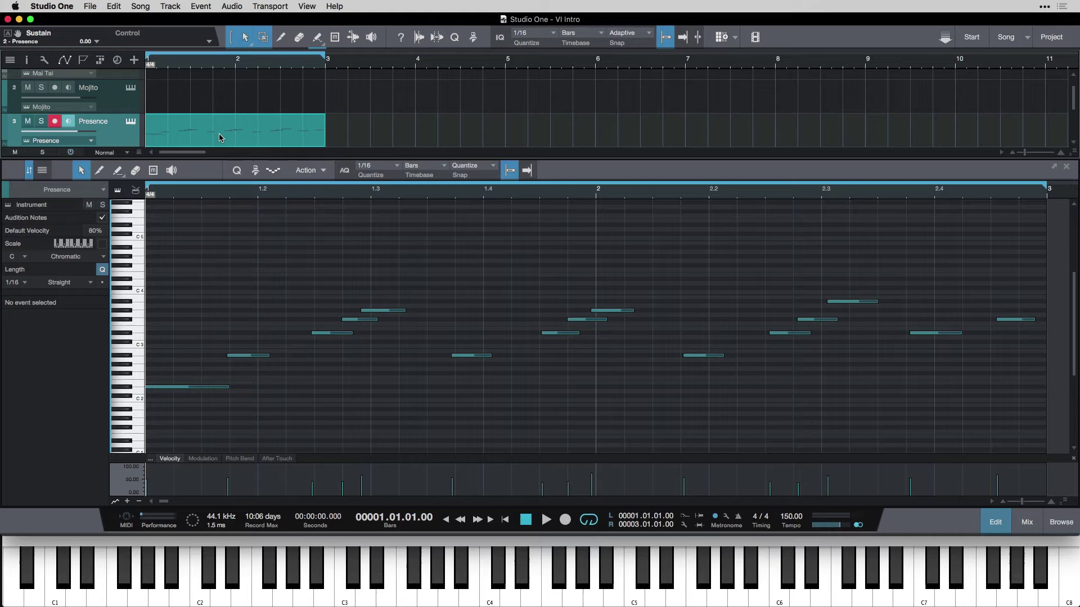
{"action": "key", "text": "space"}
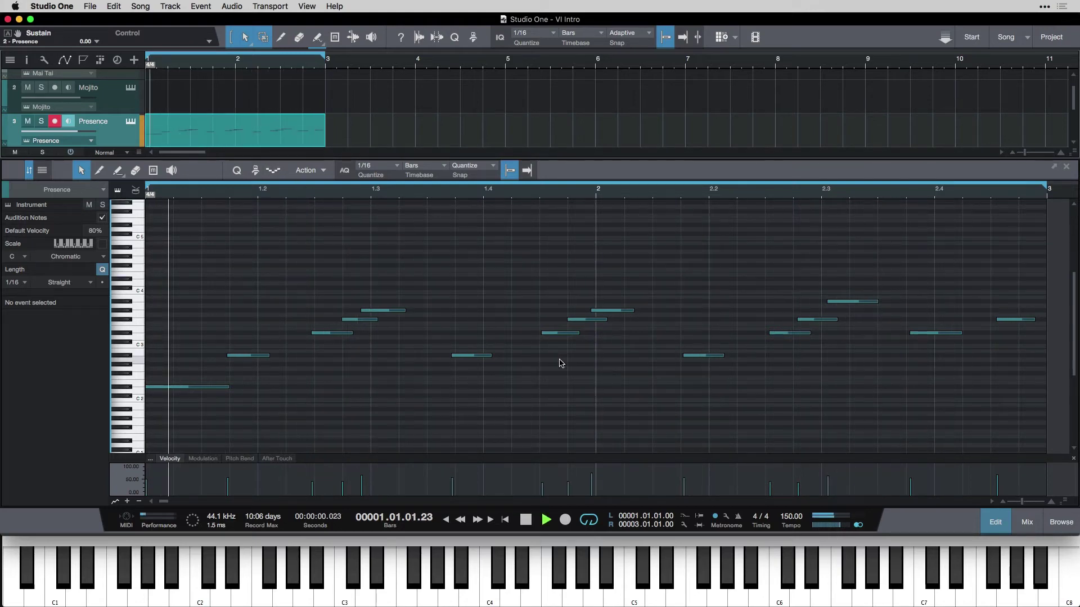
- Try shorter and longer lengths for the opening D#2 note, settling on 0.0.2.0
{"action": "key", "text": "space"}
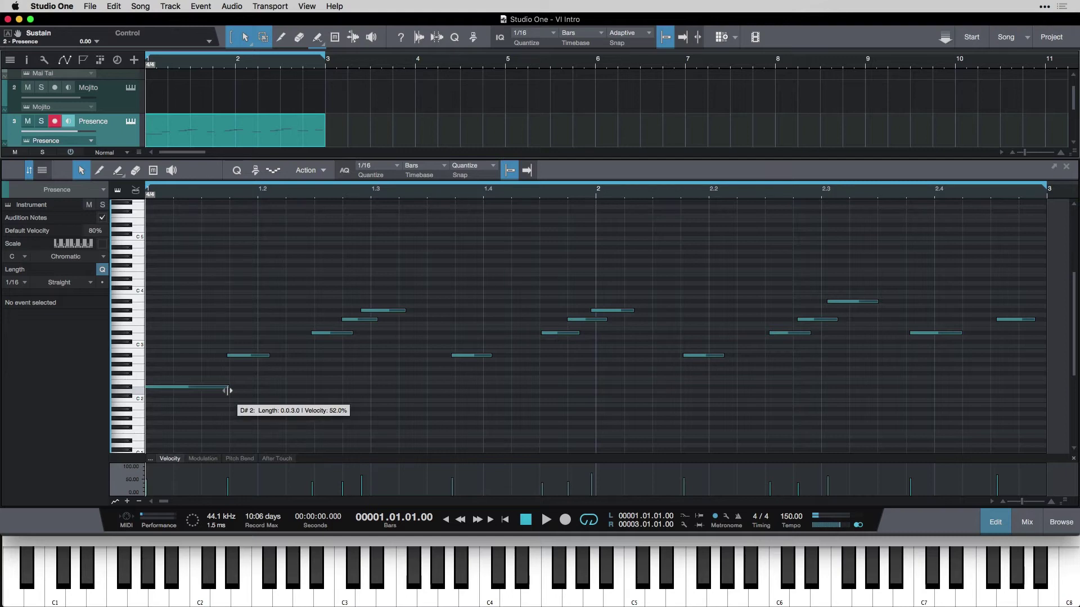
{"action": "left_click_drag", "start_coordinate": [227, 388], "coordinate": [163, 392]}
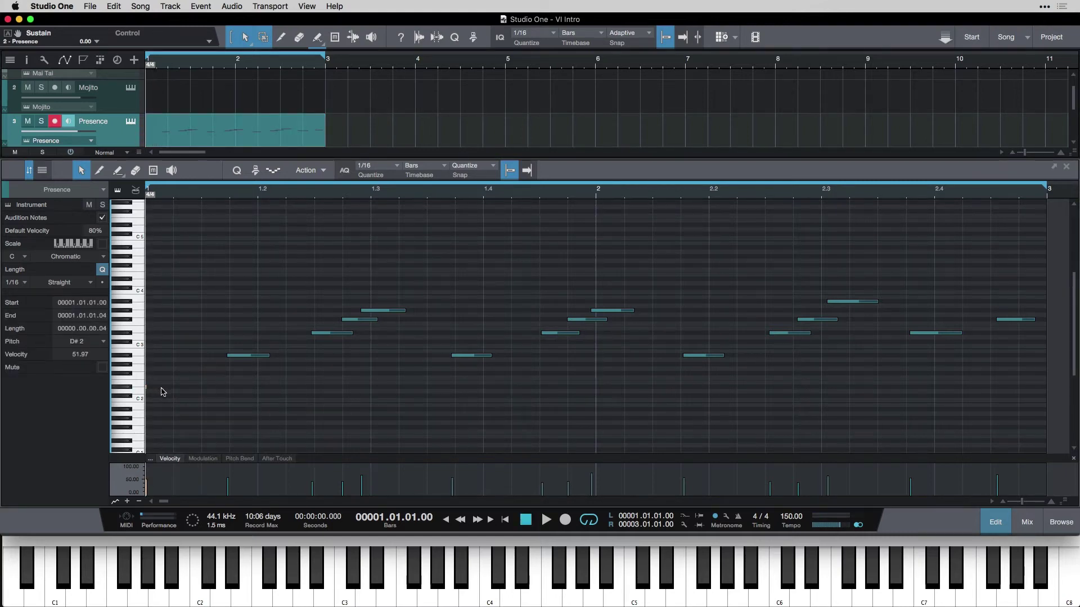
{"action": "left_click_drag", "start_coordinate": [163, 392], "coordinate": [523, 424]}
{"action": "key", "text": "space"}
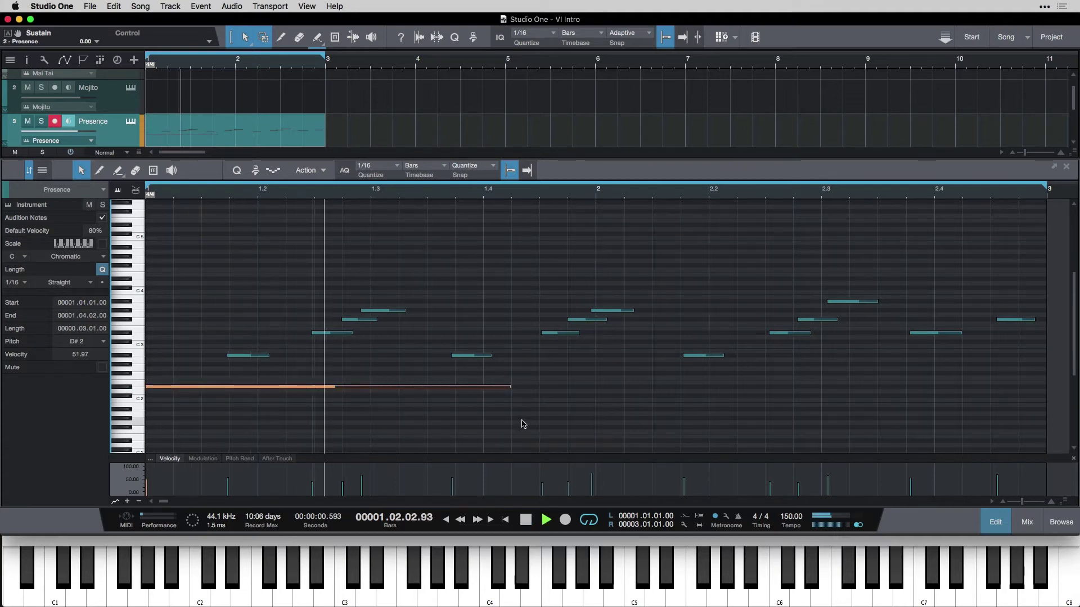
{"action": "key", "text": "space"}
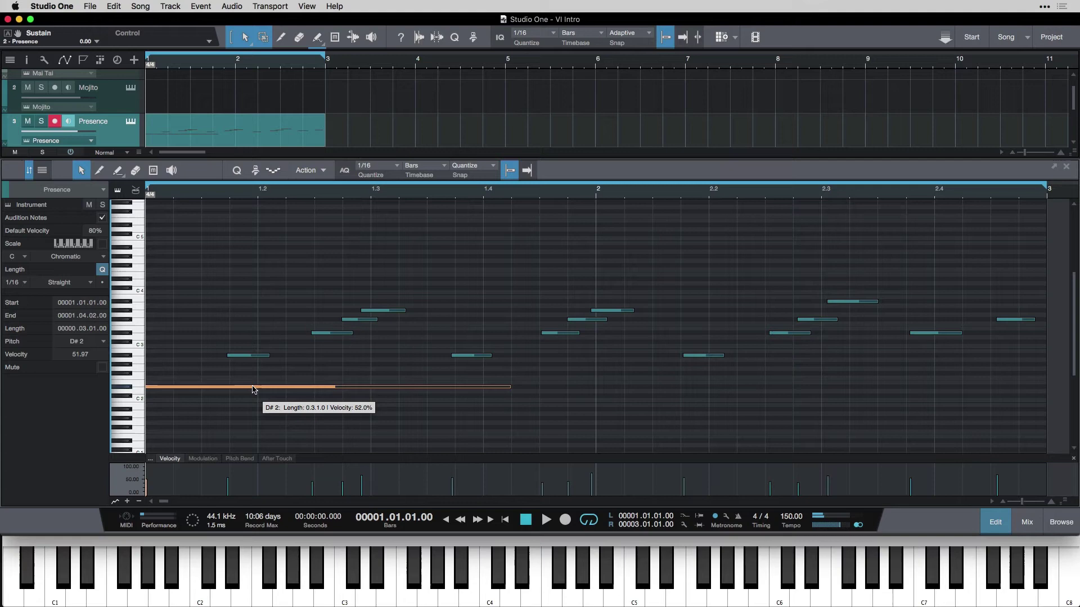
{"action": "key", "text": "space"}
{"action": "key", "text": "space"}
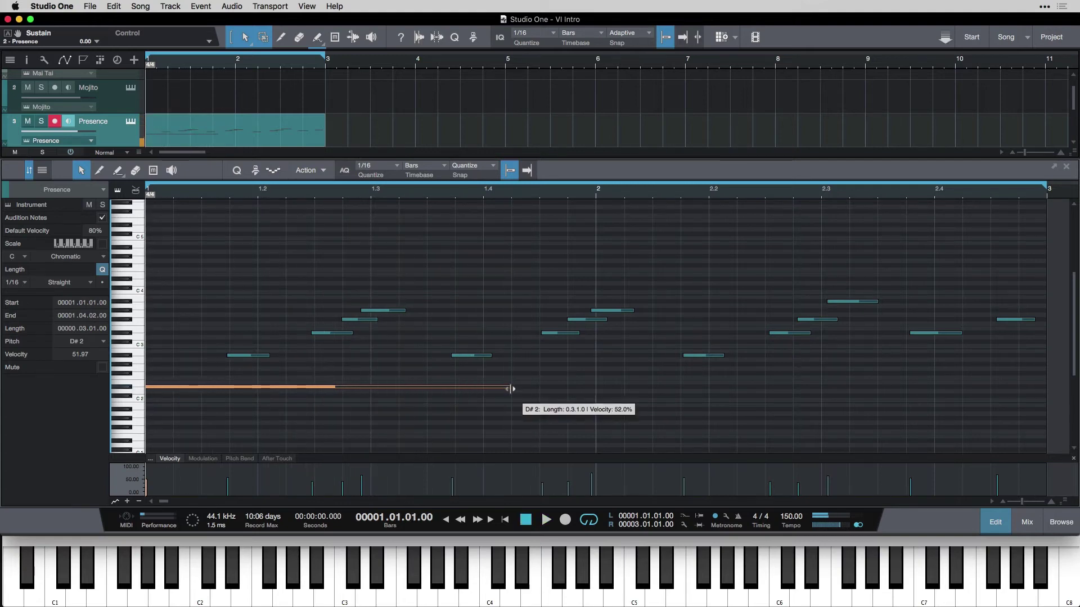
{"action": "left_click_drag", "start_coordinate": [509, 388], "coordinate": [196, 392]}
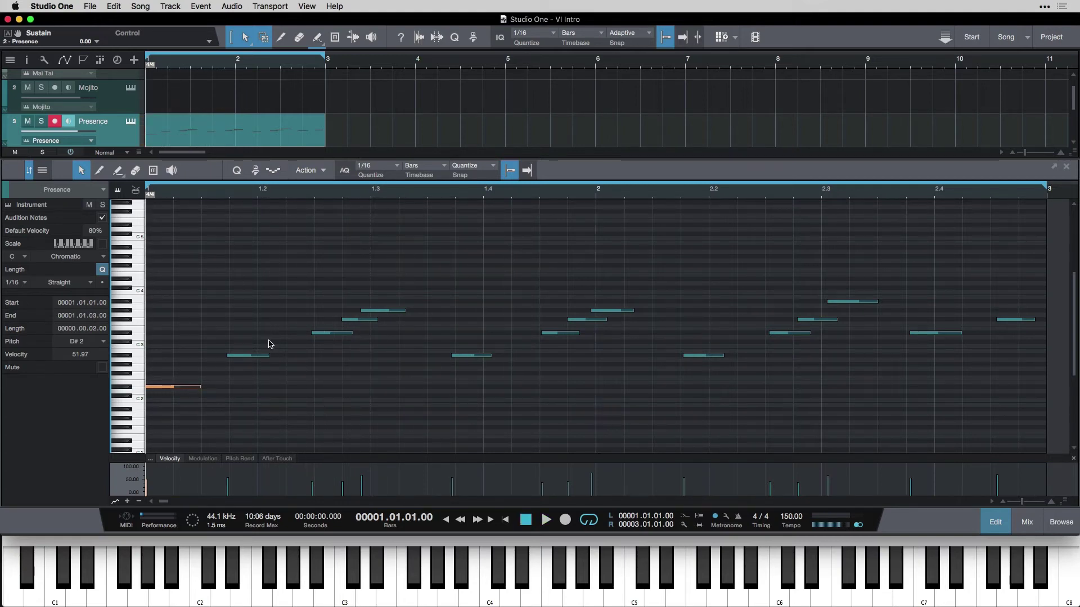
- Undo the length edits and reopen the Mai Tai part in the note editor
{"action": "key", "text": "super+z"}
{"action": "key", "text": "super+z"}
{"action": "key", "text": "super+z"}
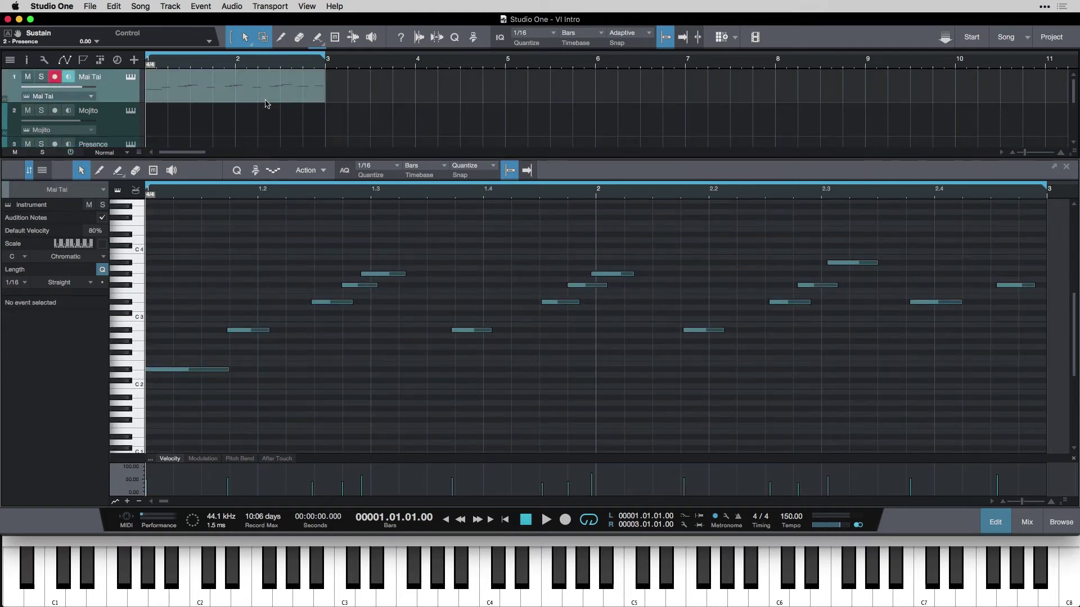
{"action": "left_click", "coordinate": [267, 101]}
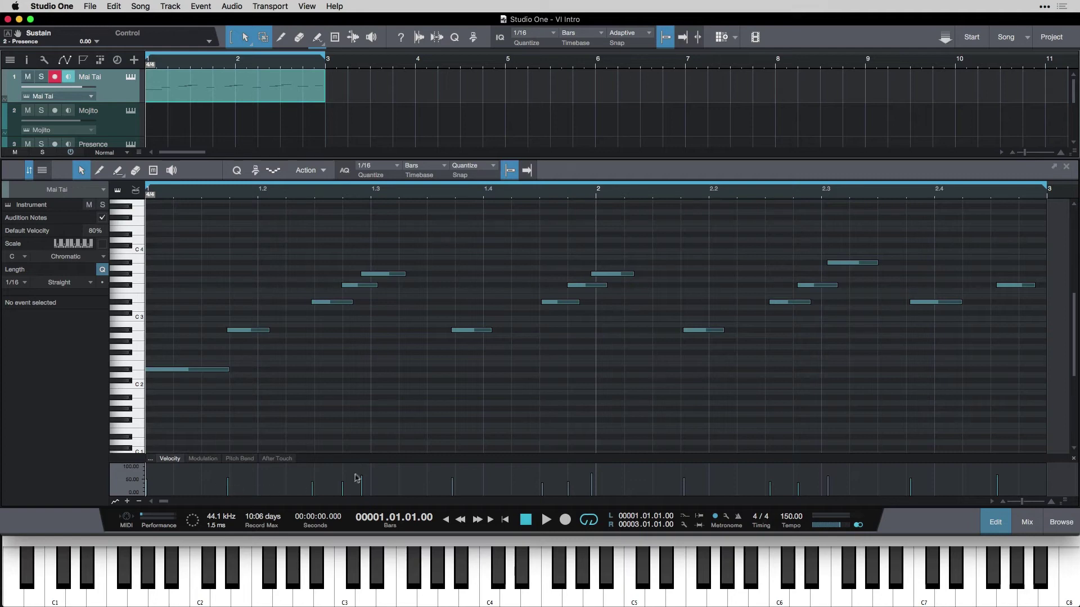
- Enlarge the velocity lane and raise the A#2 and four first-bar note velocities
{"action": "left_click_drag", "start_coordinate": [373, 453], "coordinate": [378, 385]}
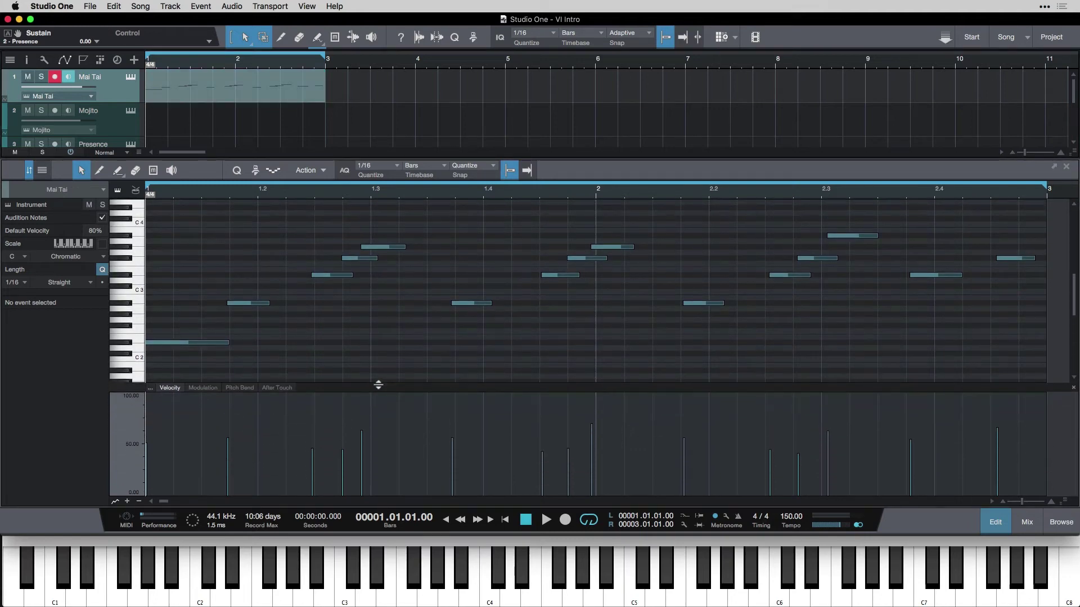
{"action": "left_click", "coordinate": [258, 304]}
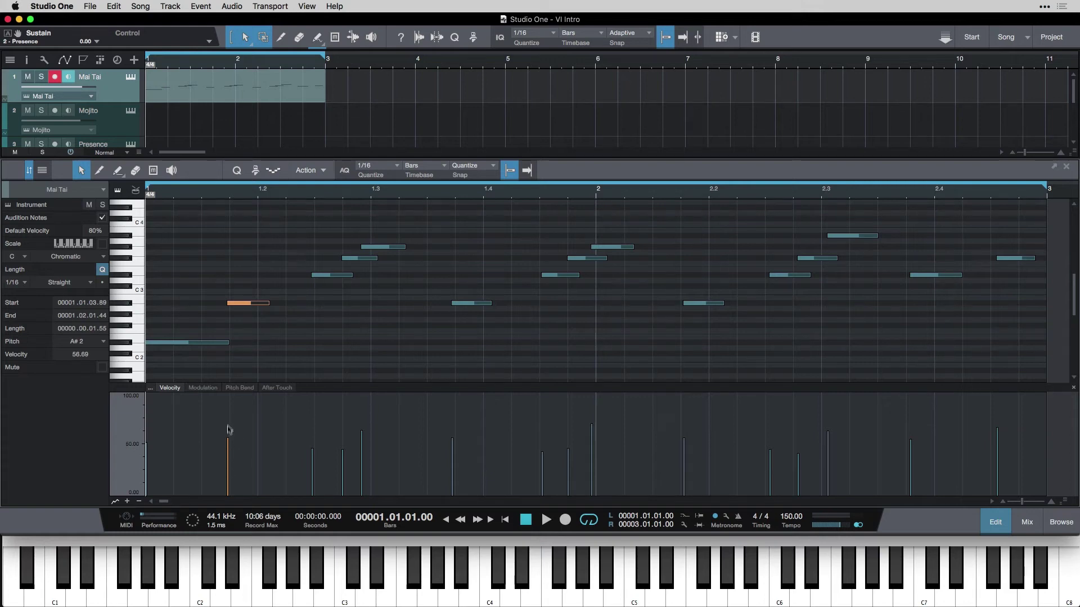
{"action": "mouse_move", "coordinate": [227, 434]}
{"action": "left_mouse_down"}
{"action": "mouse_move", "coordinate": [233, 395]}
{"action": "mouse_move", "coordinate": [228, 495]}
{"action": "mouse_move", "coordinate": [231, 394]}
{"action": "mouse_move", "coordinate": [231, 450]}
{"action": "left_mouse_up"}
{"action": "left_click_drag", "start_coordinate": [285, 417], "coordinate": [452, 410]}
{"action": "key", "text": "space"}
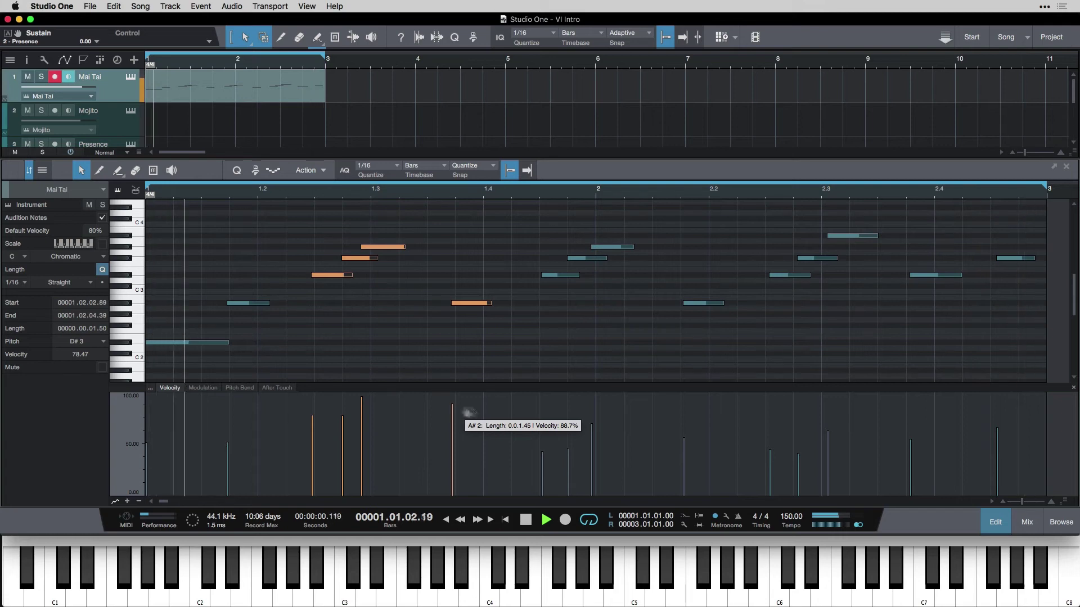
{"action": "key", "text": "space"}
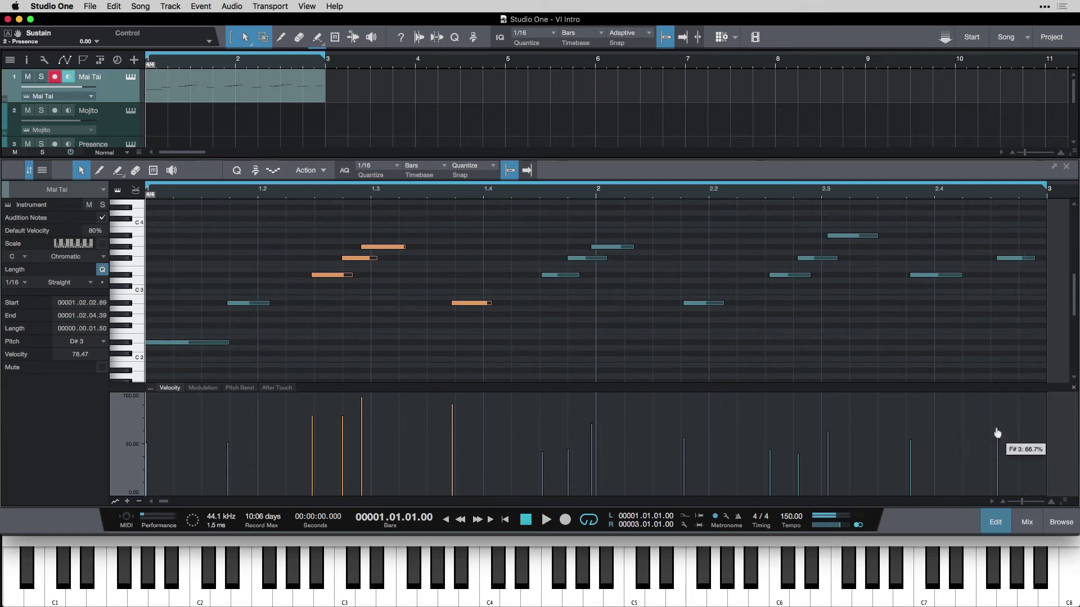
- Raise the final F#3 note's velocity to 100% and play the part back
{"action": "left_click_drag", "start_coordinate": [996, 437], "coordinate": [999, 392]}
{"action": "left_click", "coordinate": [972, 415]}
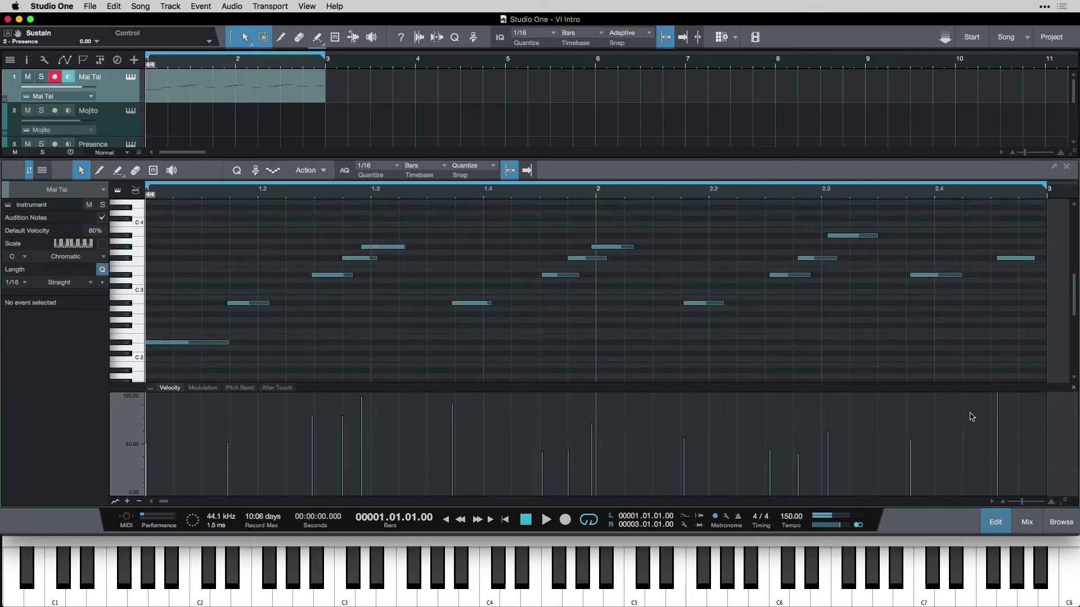
{"action": "key", "text": "space"}
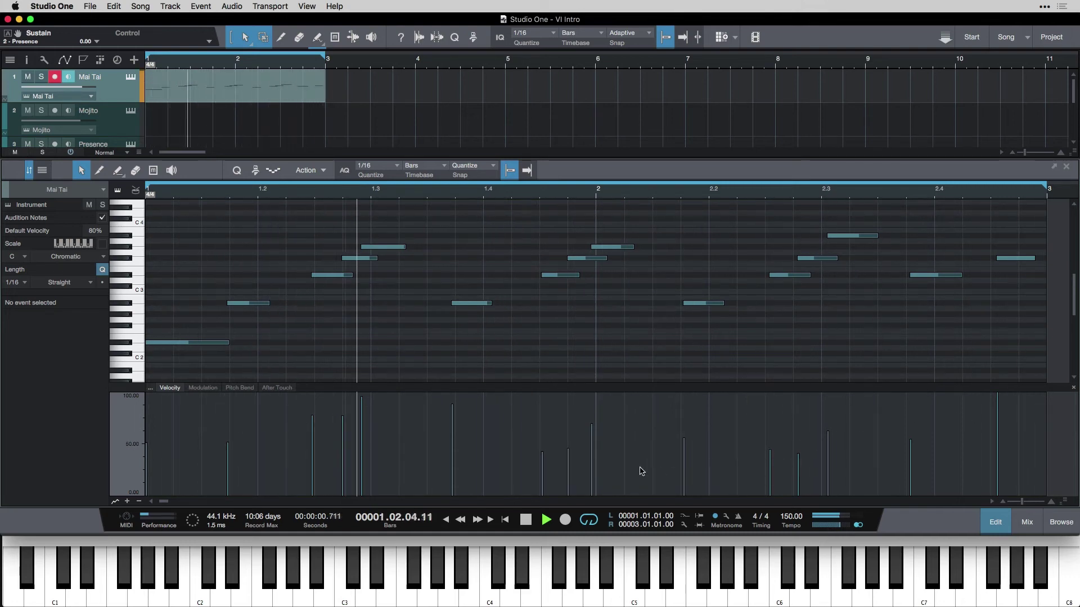
{"action": "key", "text": "space"}
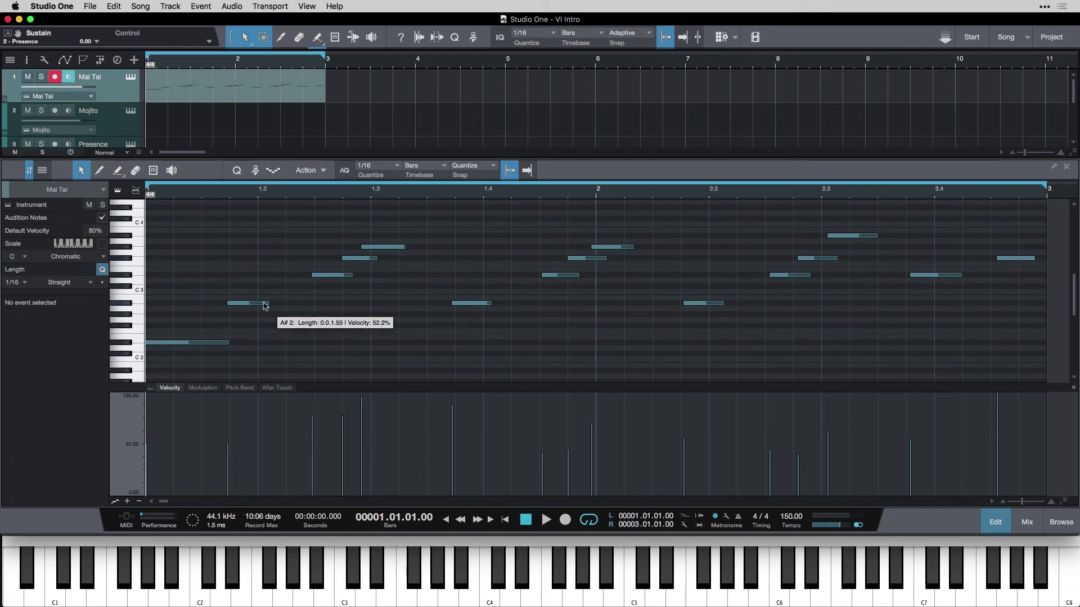
- Lower the G#3 note's velocity near bar 1.3 to a near-silent 2.15
{"action": "left_click", "coordinate": [388, 247]}
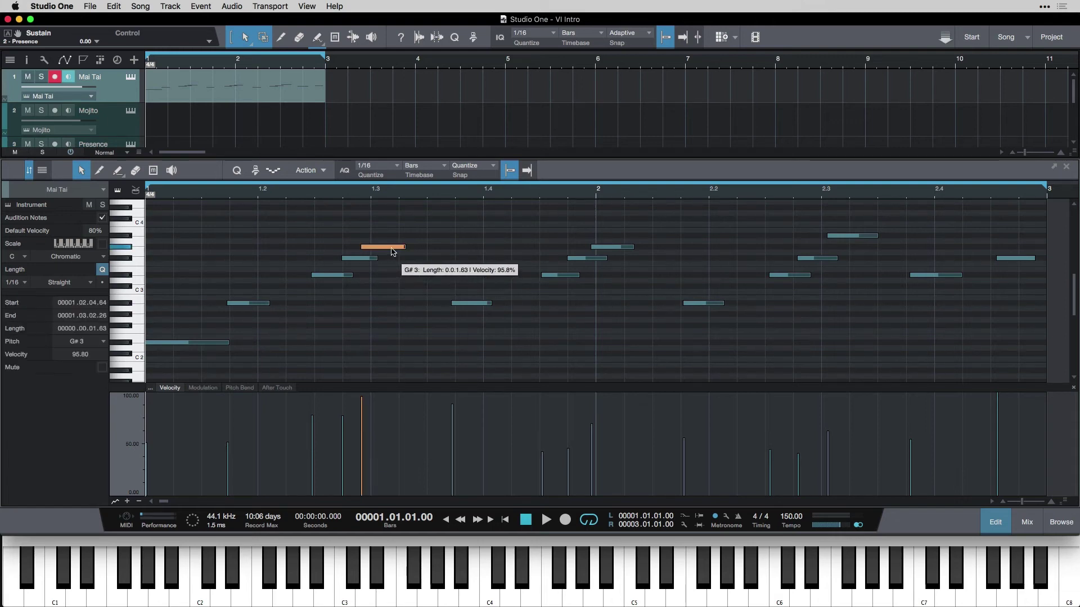
{"action": "left_click_drag", "start_coordinate": [363, 407], "coordinate": [361, 495]}
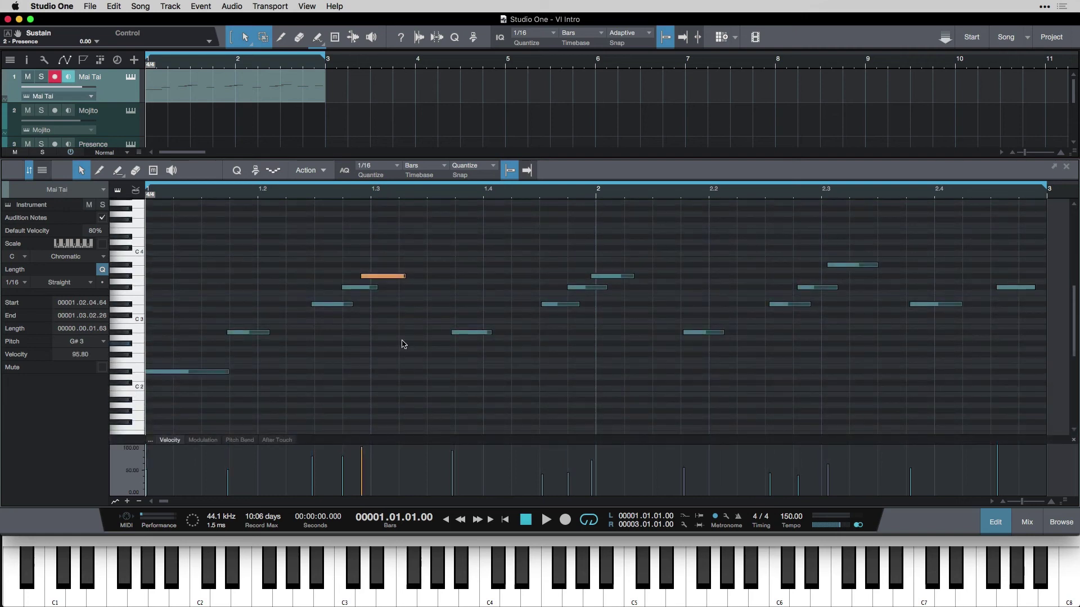
{"action": "left_click", "coordinate": [403, 344]}
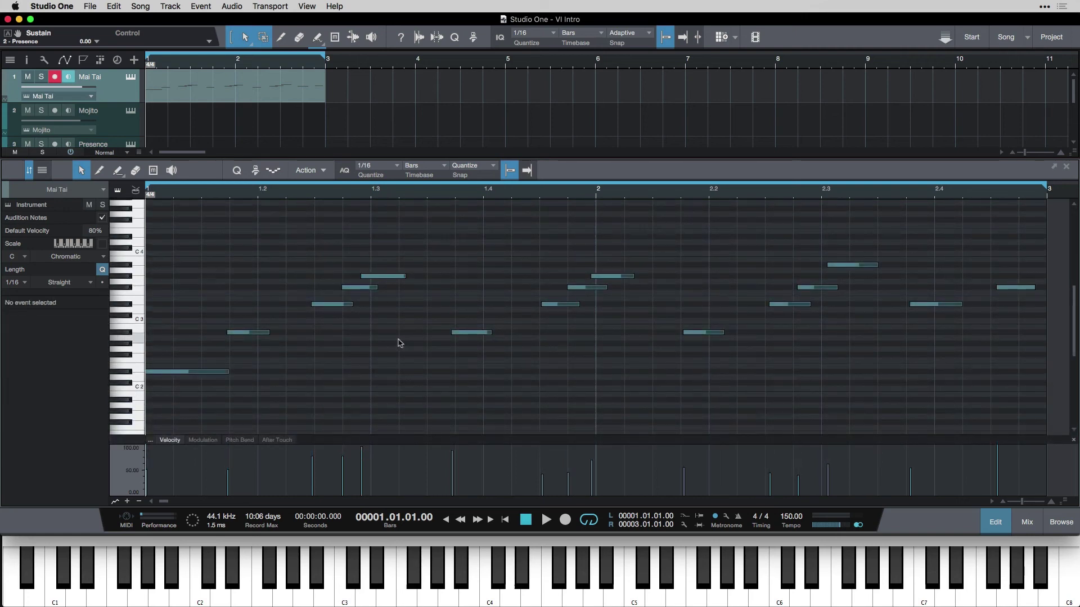
{"action": "double_click", "coordinate": [263, 248]}
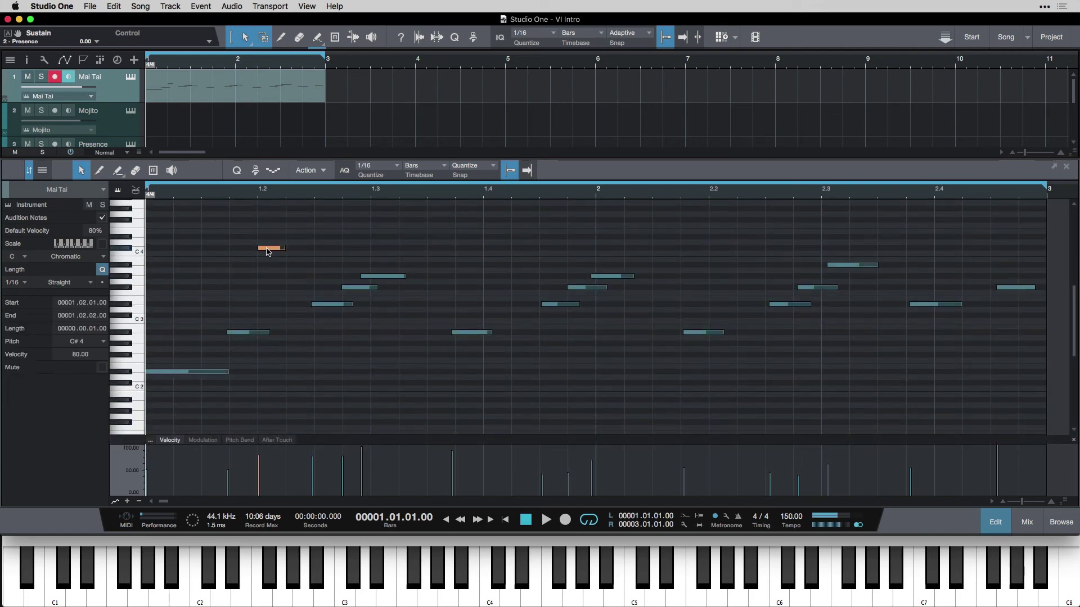
{"action": "double_click", "coordinate": [524, 265]}
{"action": "double_click", "coordinate": [423, 340]}
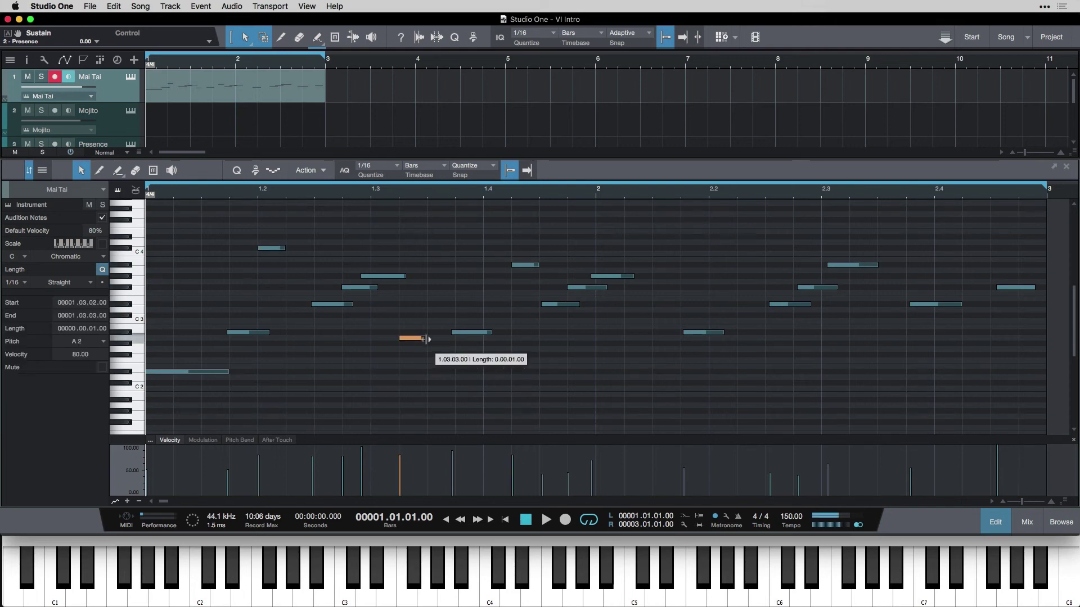
{"action": "left_click_drag", "start_coordinate": [426, 339], "coordinate": [442, 362]}
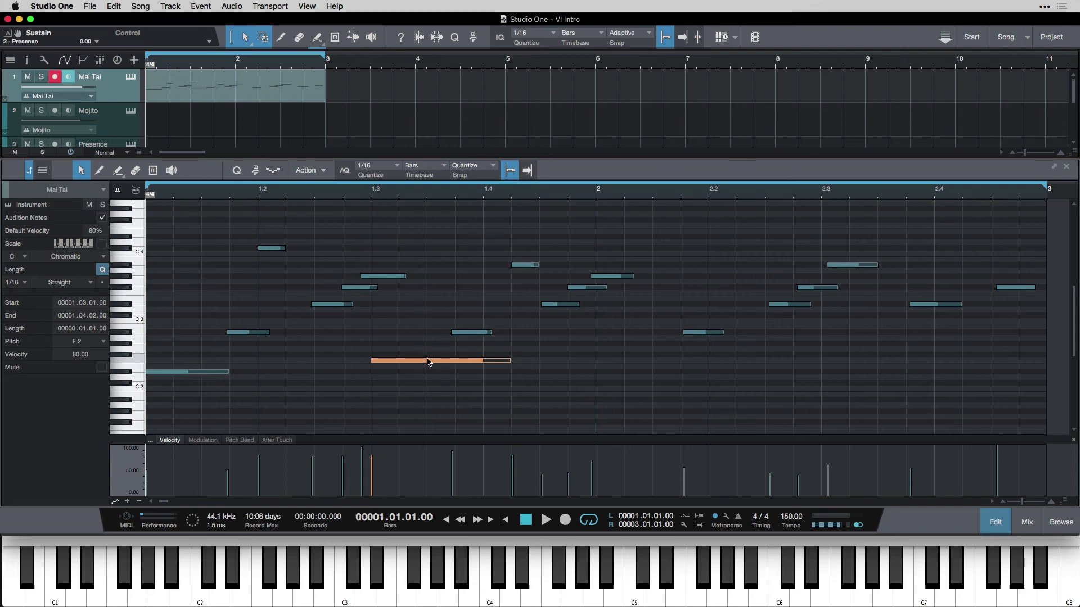
{"action": "double_click", "coordinate": [429, 361]}
{"action": "left_click", "coordinate": [522, 265]}
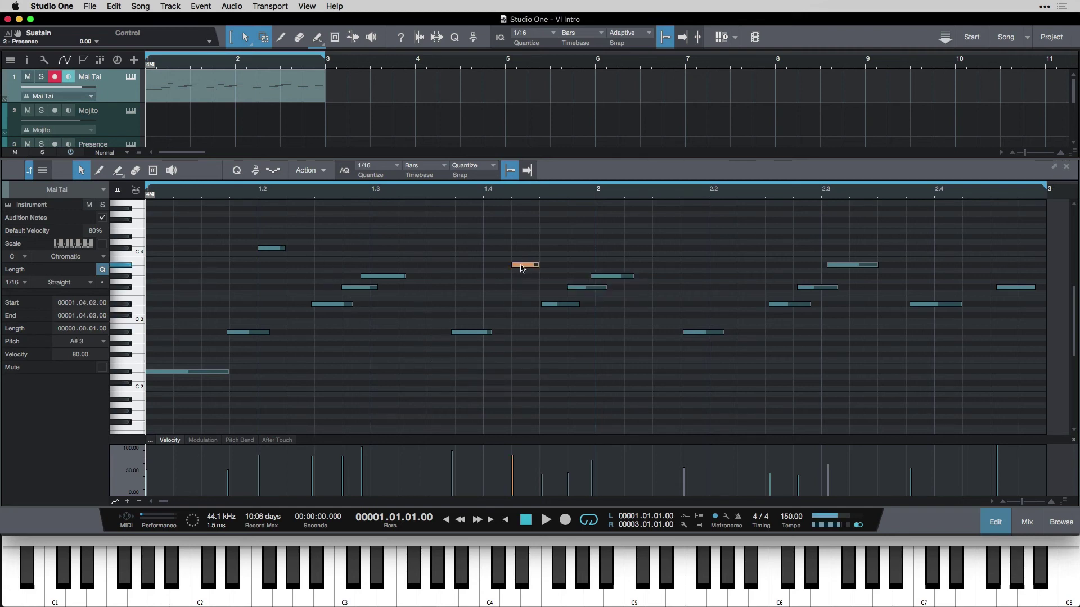
{"action": "double_click", "coordinate": [522, 265]}
{"action": "double_click", "coordinate": [272, 248]}
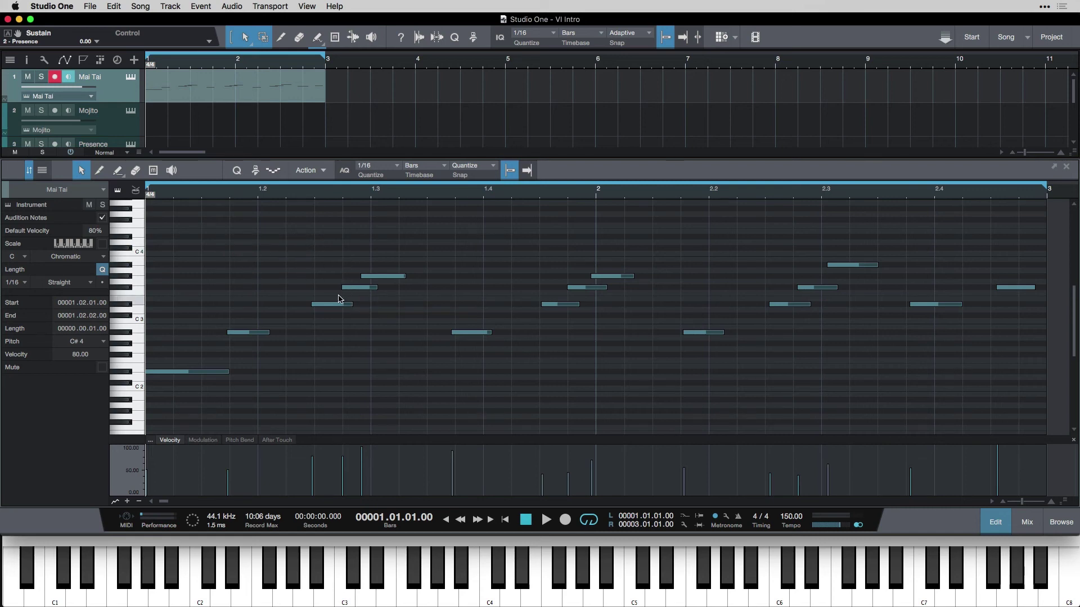
- Copy and duplicate the D#3 note from bar 1.2, then undo the extra copies
{"action": "left_click", "coordinate": [332, 305]}
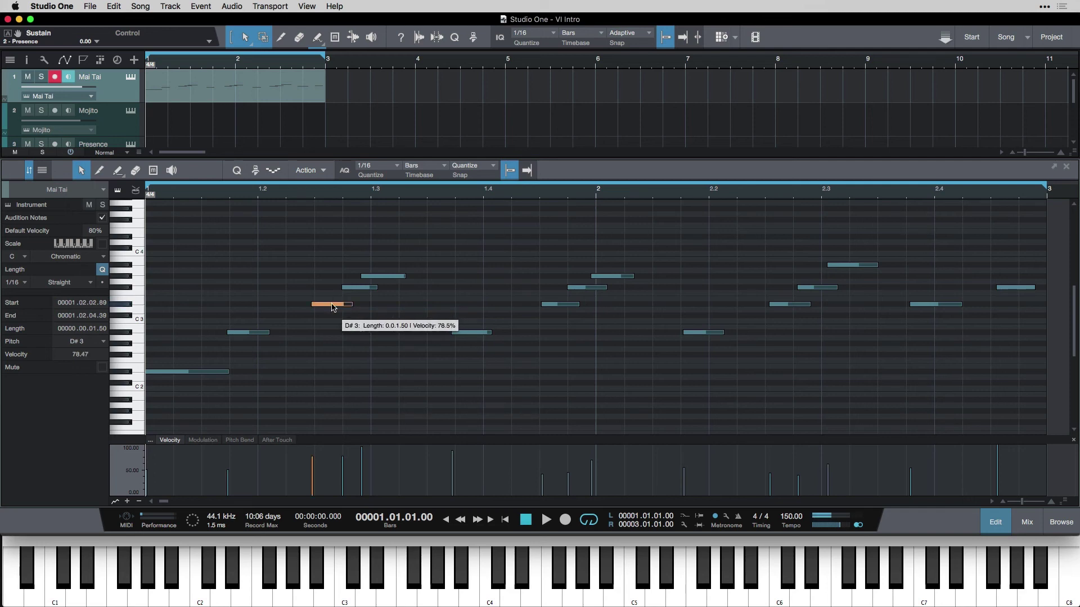
{"action": "left_click_drag", "start_coordinate": [333, 307], "coordinate": [550, 248]}
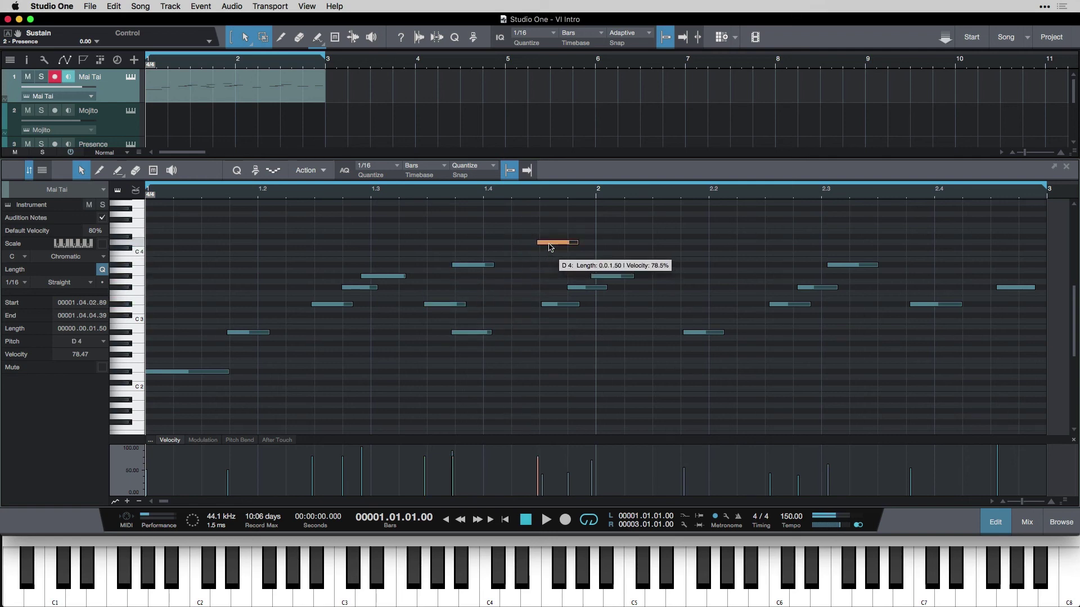
{"action": "key", "text": "super+z"}
{"action": "key", "text": "super+z"}
{"action": "key", "text": "super+z"}
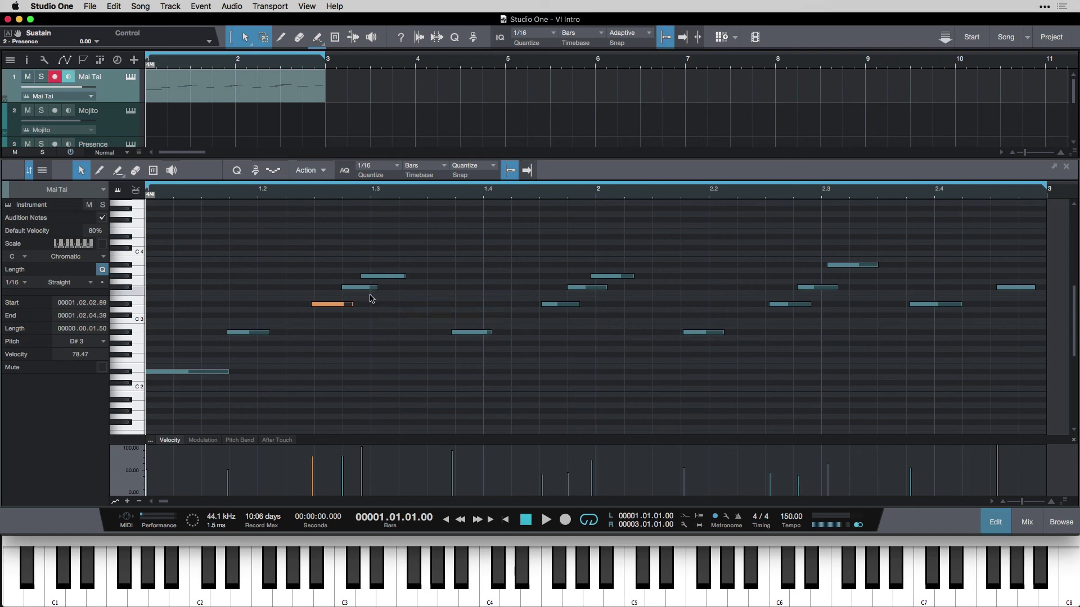
{"action": "key", "text": "d"}
{"action": "key", "text": "d"}
{"action": "key", "text": "d"}
{"action": "key", "text": "d"}
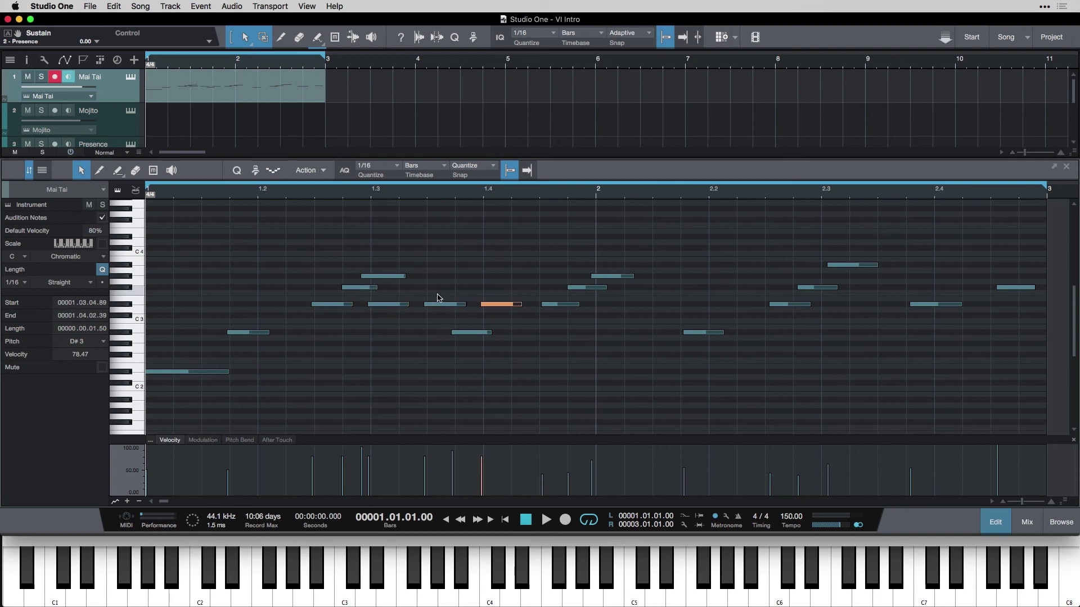
{"action": "key", "text": "super+z"}
{"action": "key", "text": "super+z"}
{"action": "key", "text": "super+z"}
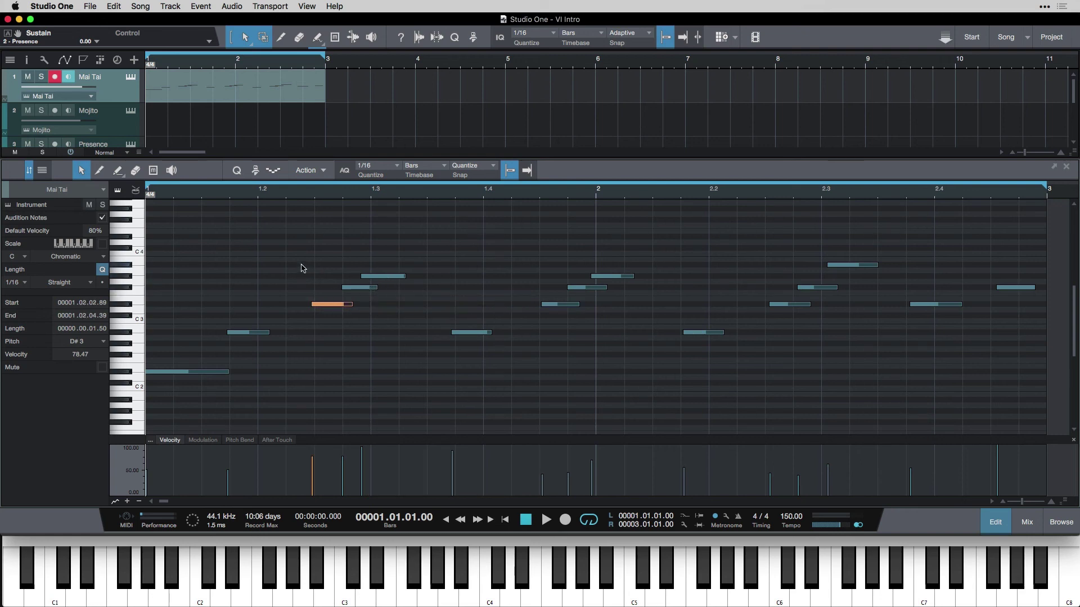
- Select the first five notes, set the song position to bar 1.4, paste there, then undo the paste
{"action": "left_click_drag", "start_coordinate": [173, 240], "coordinate": [422, 415]}
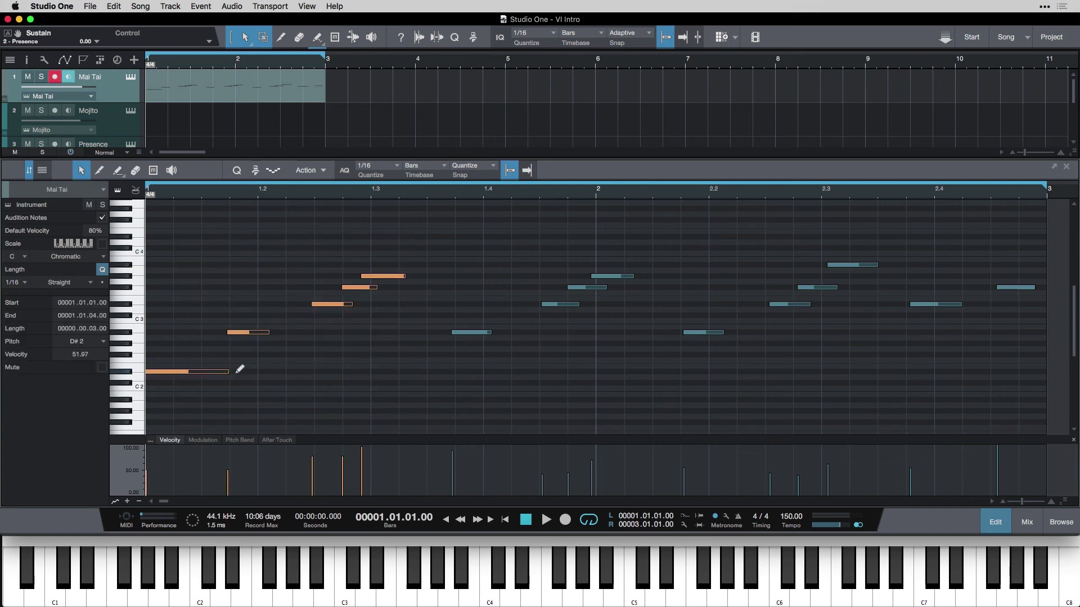
{"action": "left_click", "coordinate": [482, 194]}
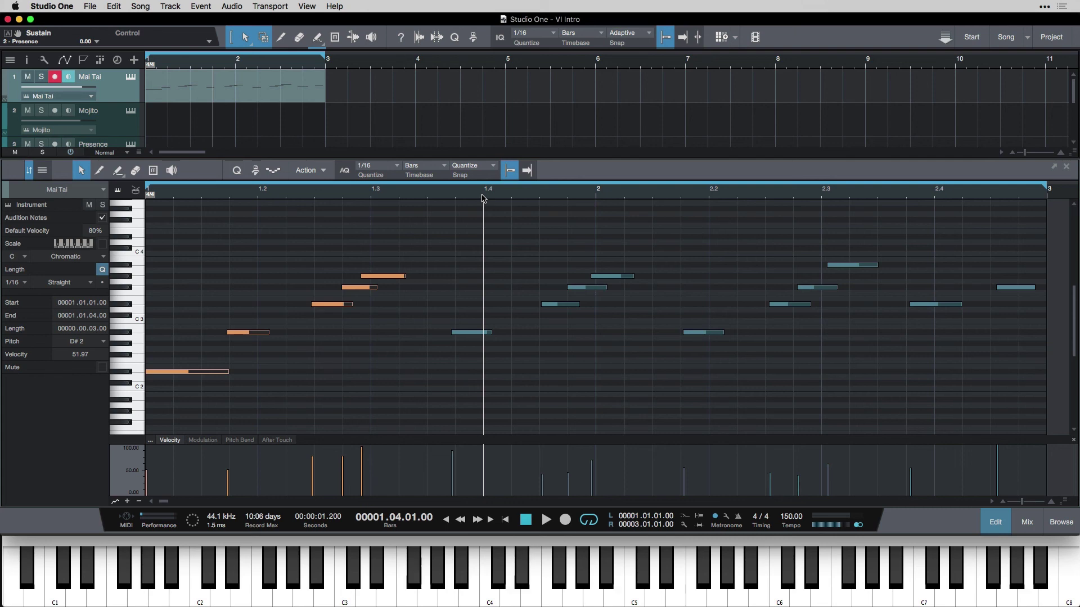
{"action": "key", "text": "super+v"}
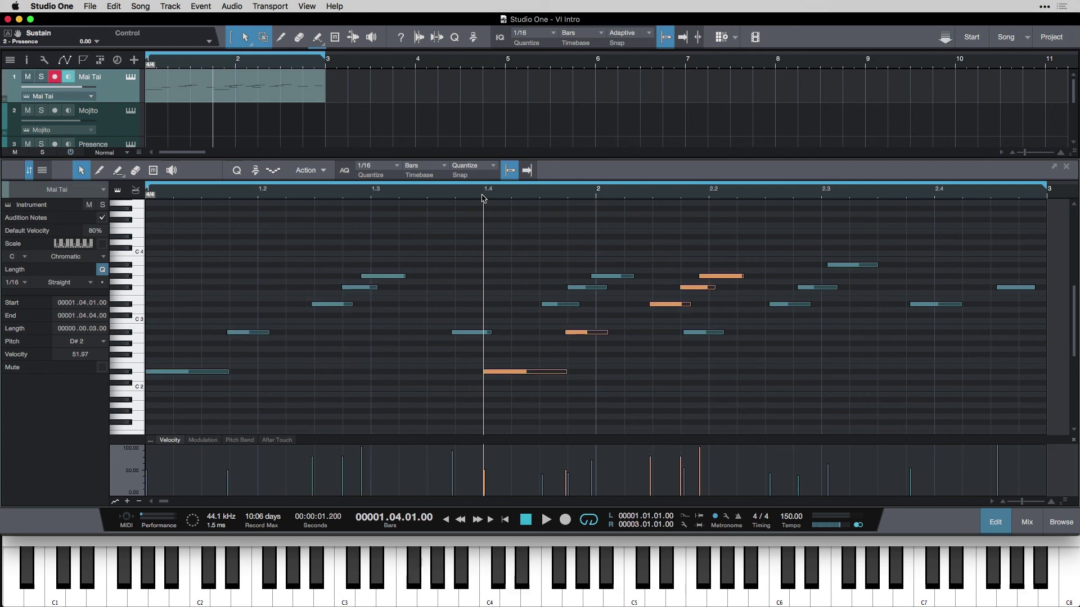
{"action": "key", "text": "super+z"}
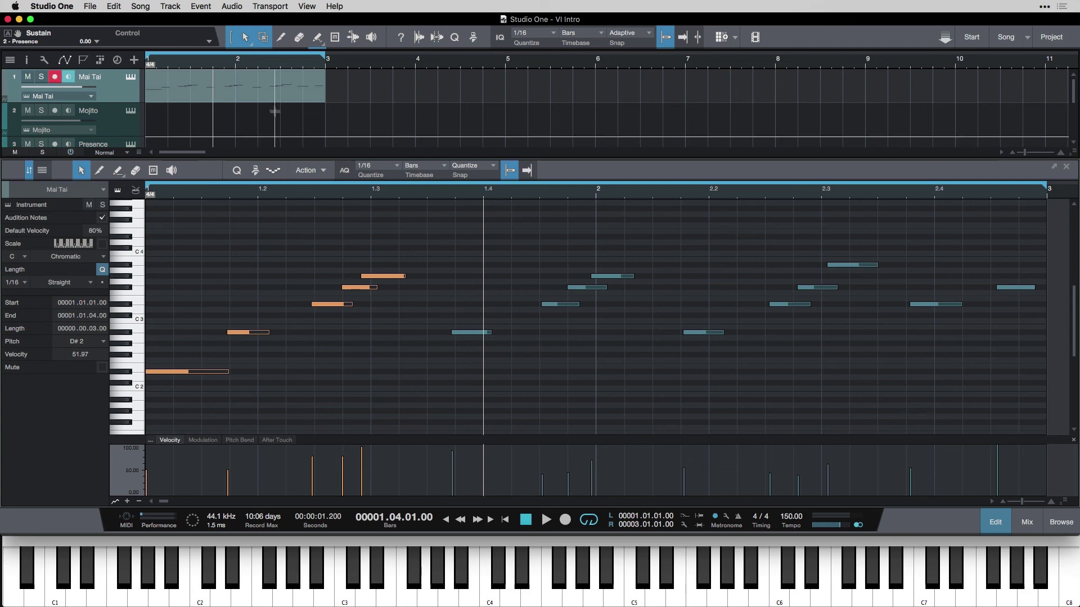
- Lower the velocity of the long opening D#2 note at bar 1 to 58.06
{"action": "left_click", "coordinate": [373, 254]}
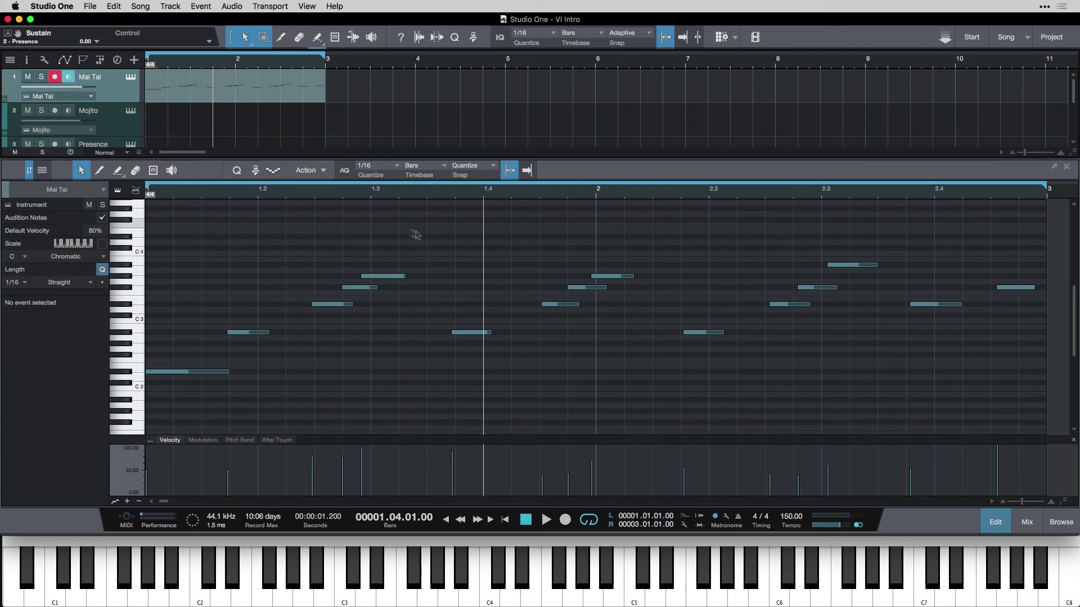
{"action": "left_click", "coordinate": [376, 277]}
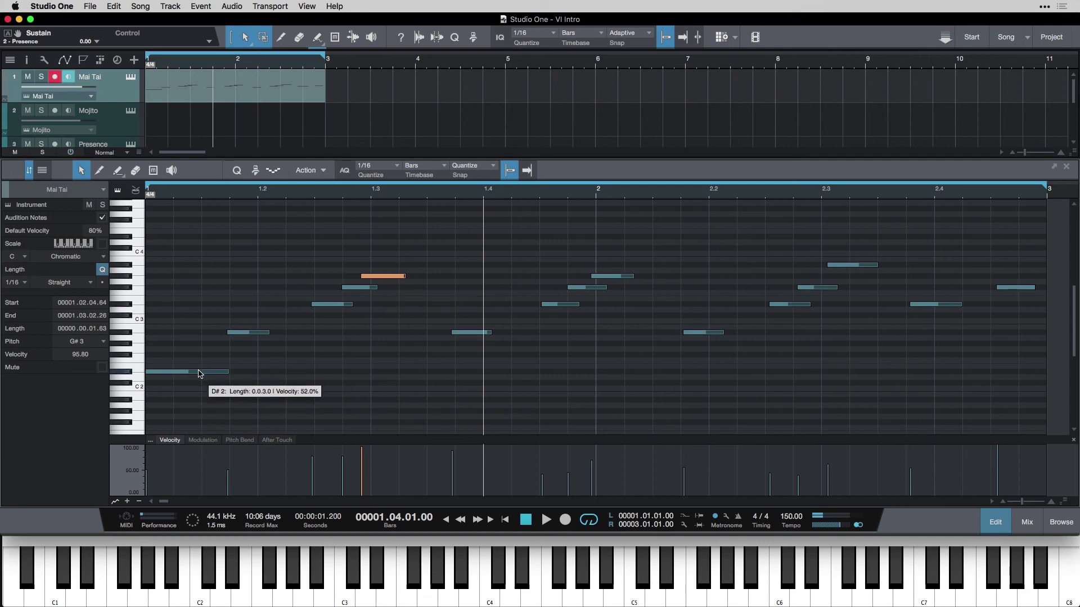
{"action": "left_click", "coordinate": [197, 372]}
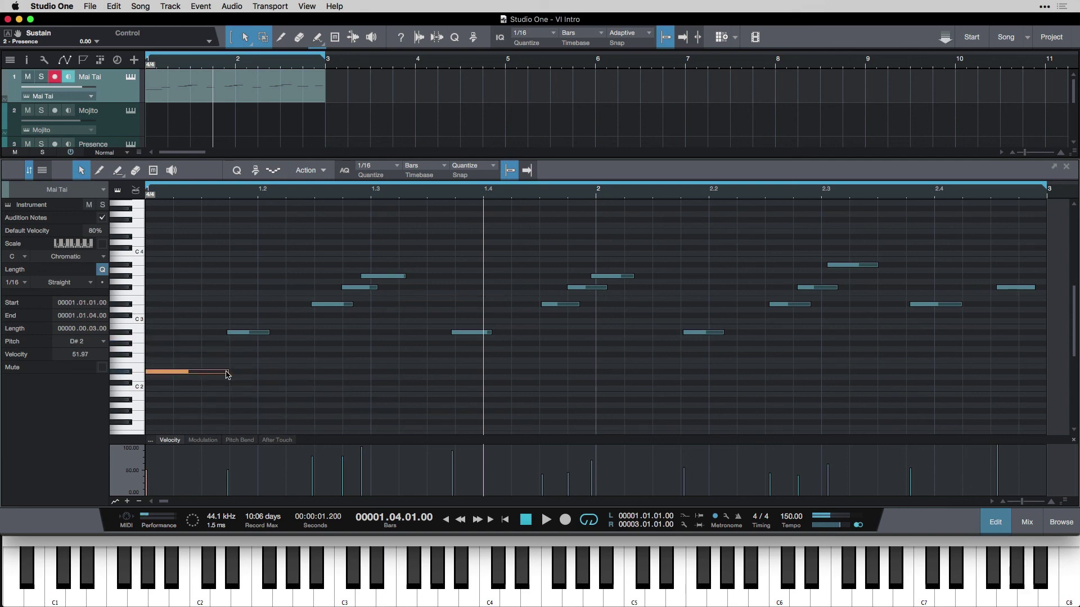
{"action": "mouse_move", "coordinate": [226, 373]}
{"action": "left_mouse_down"}
{"action": "mouse_move", "coordinate": [174, 372]}
{"action": "mouse_move", "coordinate": [228, 372]}
{"action": "left_mouse_up"}
{"action": "mouse_move", "coordinate": [148, 477]}
{"action": "left_mouse_down"}
{"action": "mouse_move", "coordinate": [148, 452]}
{"action": "mouse_move", "coordinate": [149, 482]}
{"action": "mouse_move", "coordinate": [150, 467]}
{"action": "left_mouse_up"}
- Add a temporary A#3 note near bar 1.2, then delete it
{"action": "double_click", "coordinate": [270, 265]}
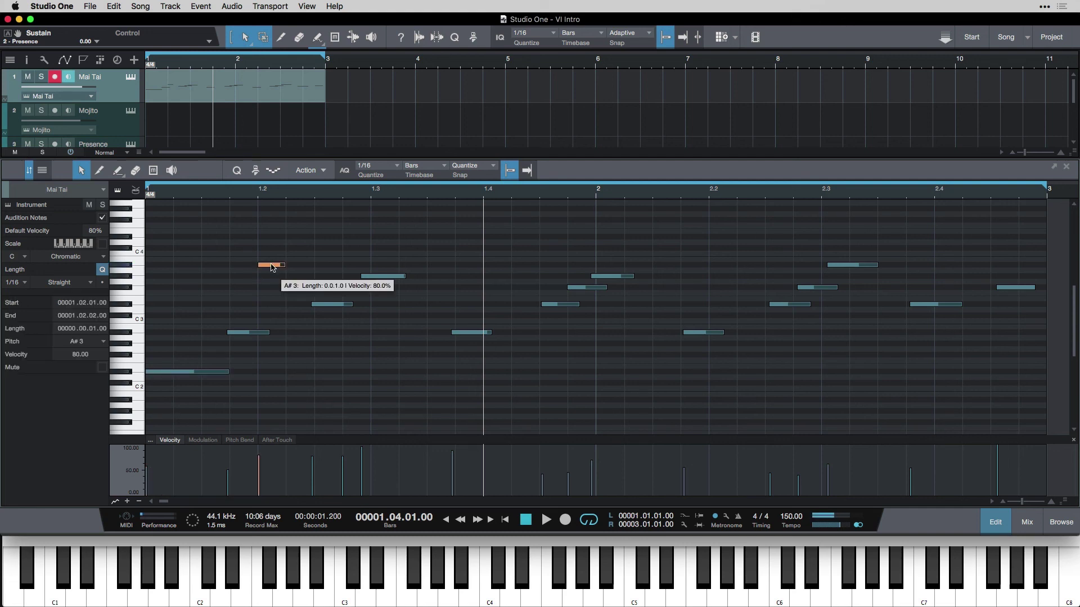
{"action": "double_click", "coordinate": [271, 266]}
{"action": "double_click", "coordinate": [359, 287]}
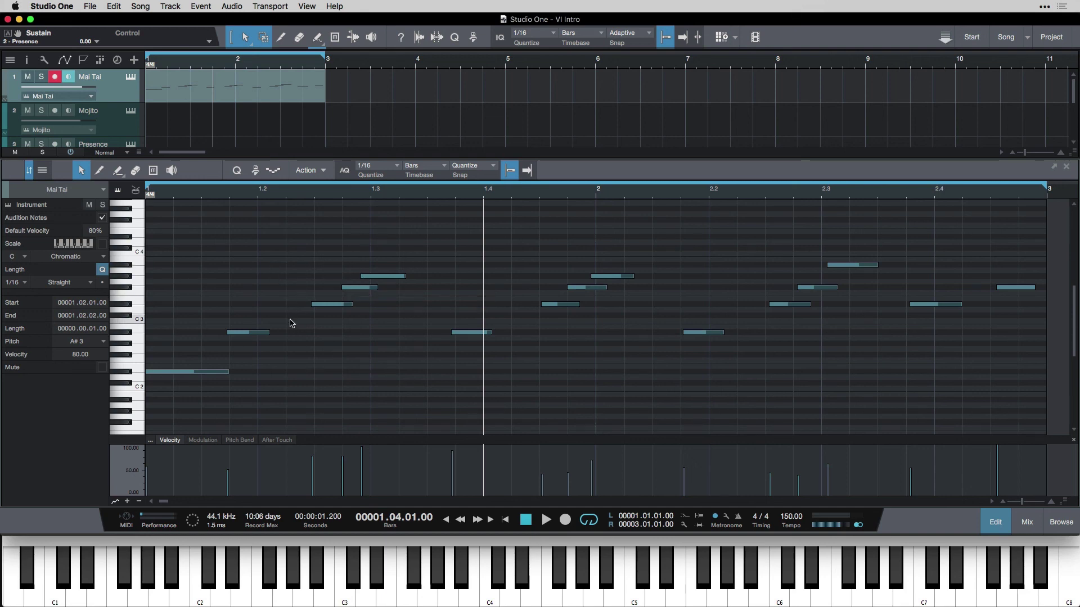